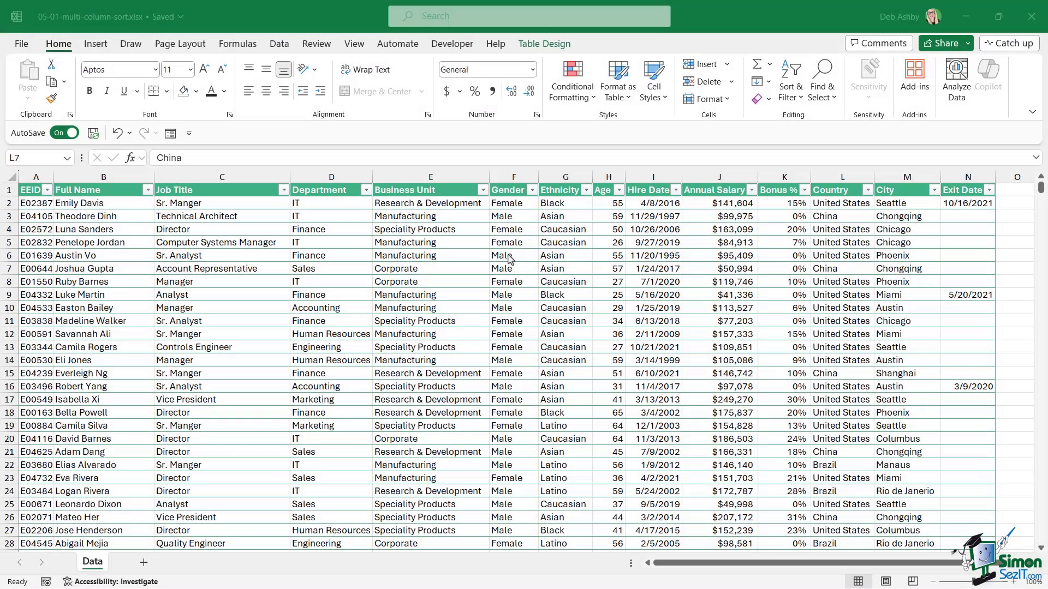
# - Browse the employee table, jumping to the last Department row and back to the header
pyautogui.click(509, 257)
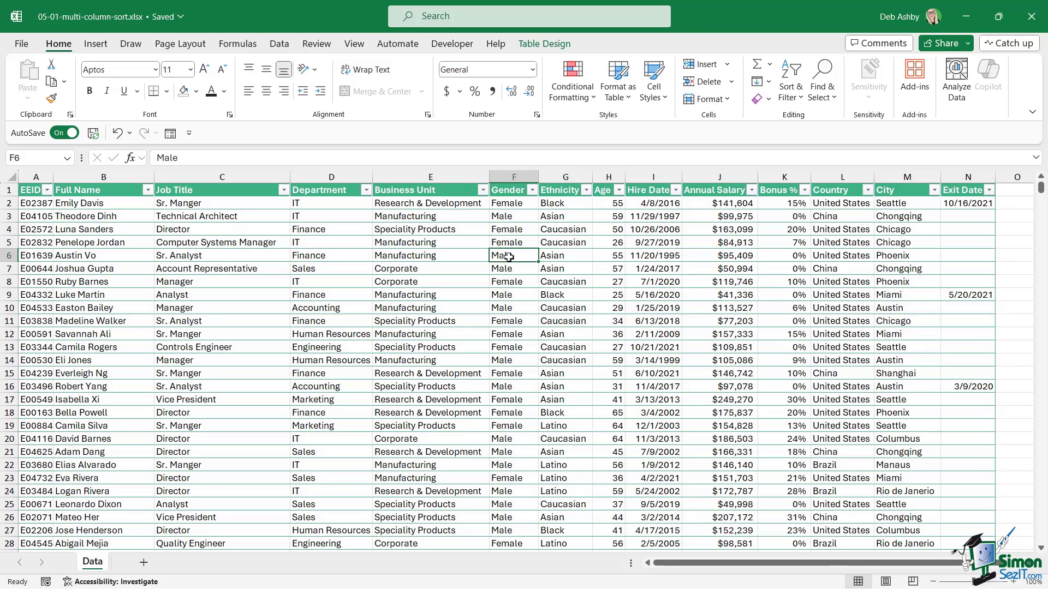
pyautogui.click(244, 325)
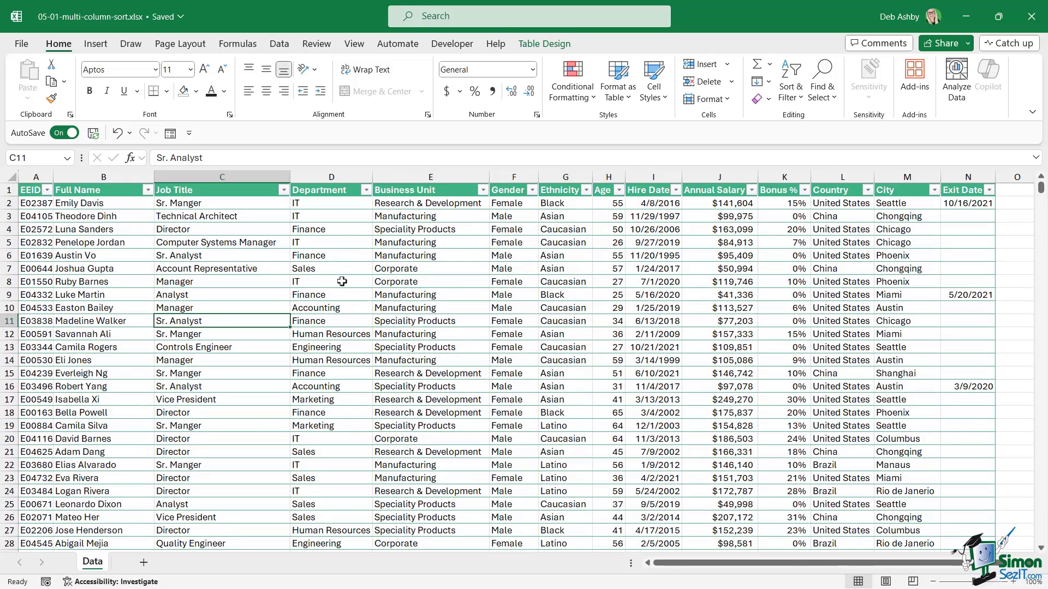
pyautogui.click(341, 281)
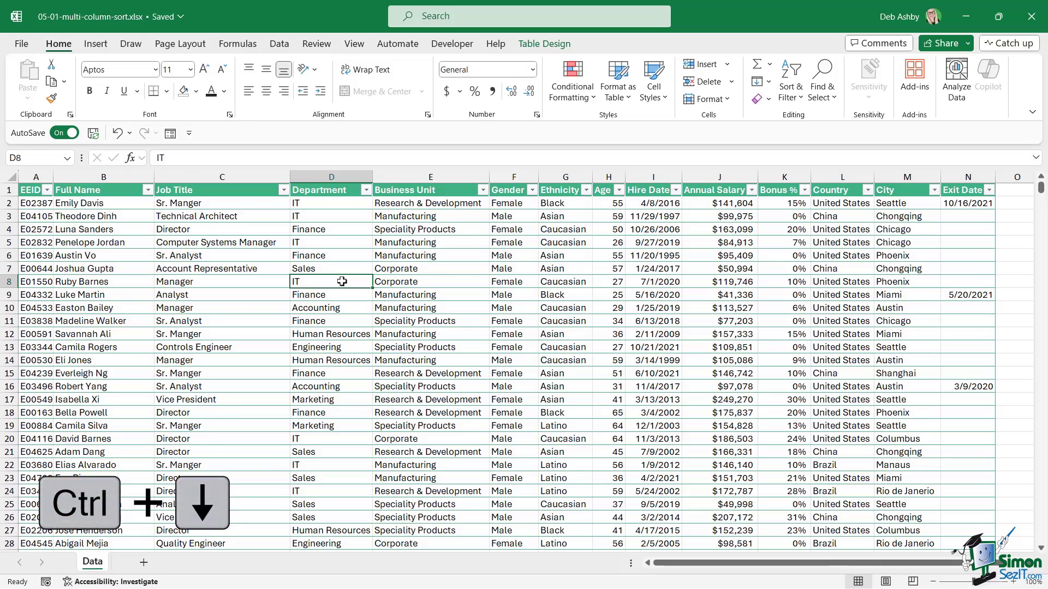
pyautogui.hotkey('ctrl', 'Down')
pyautogui.scroll(-2, 321, 382)
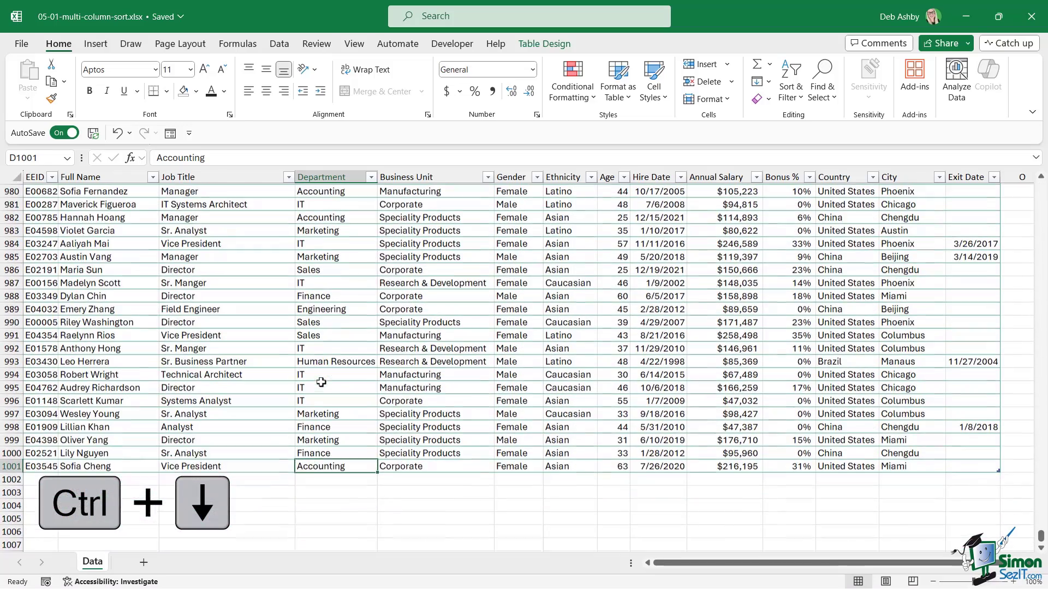
pyautogui.click(352, 412)
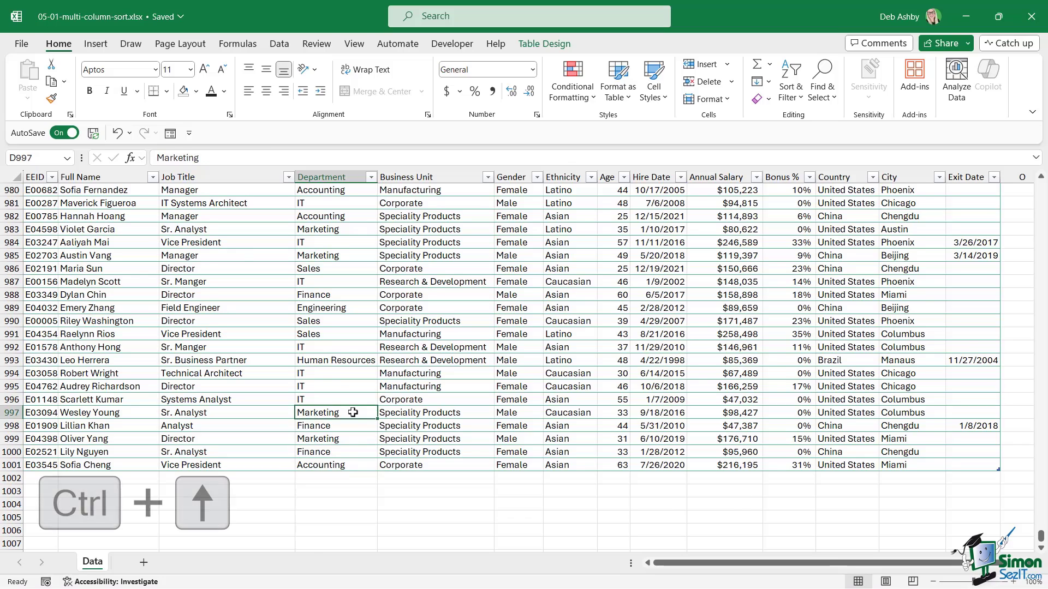
pyautogui.hotkey('ctrl', 'Up')
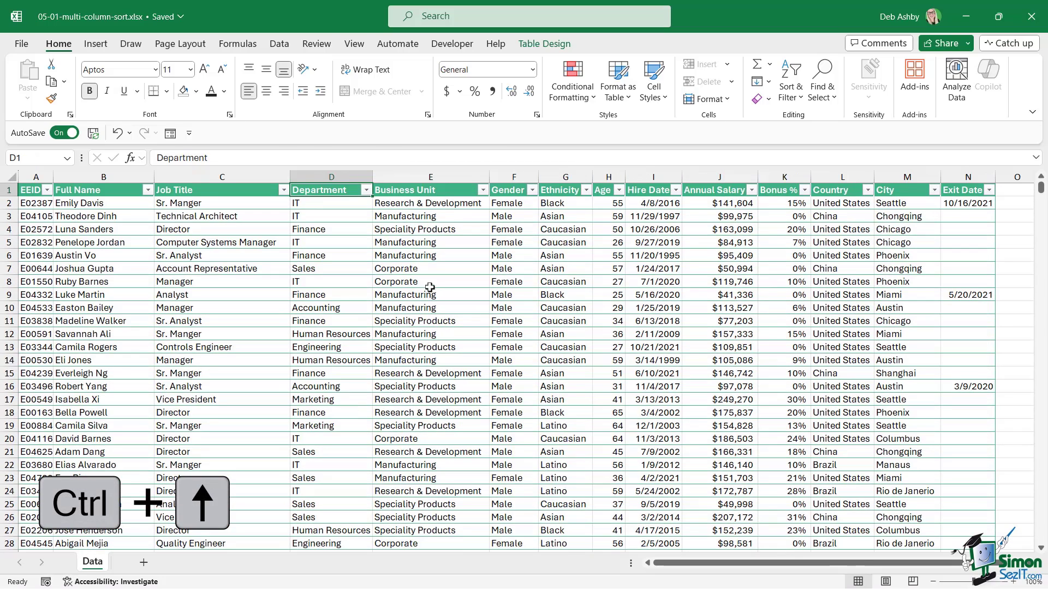
pyautogui.click(654, 282)
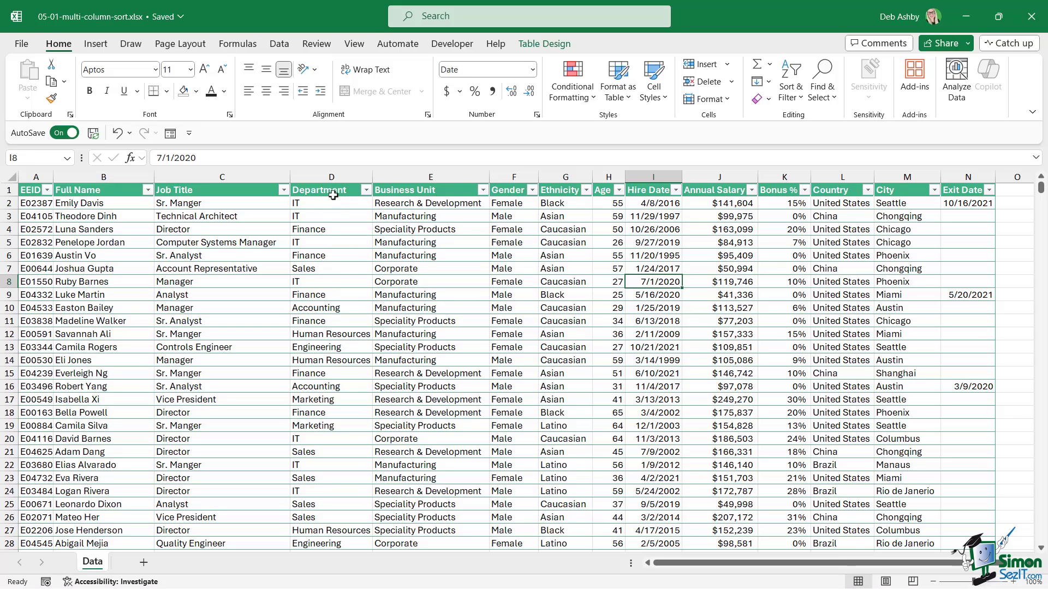
# - Check the Department filter options without sorting, then bring up the Data tab tools
pyautogui.click(366, 190)
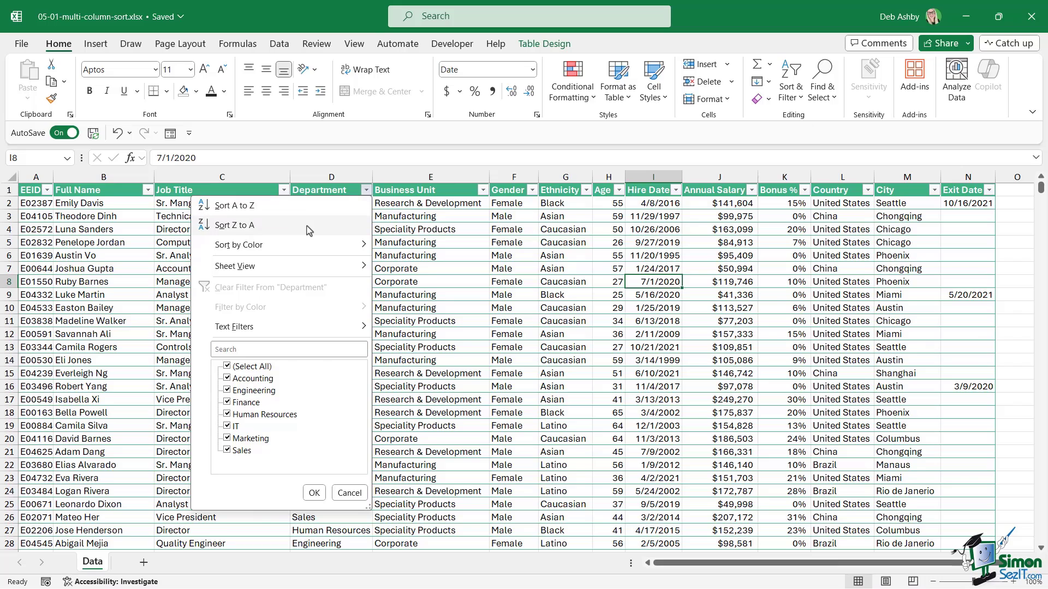
pyautogui.click(332, 242)
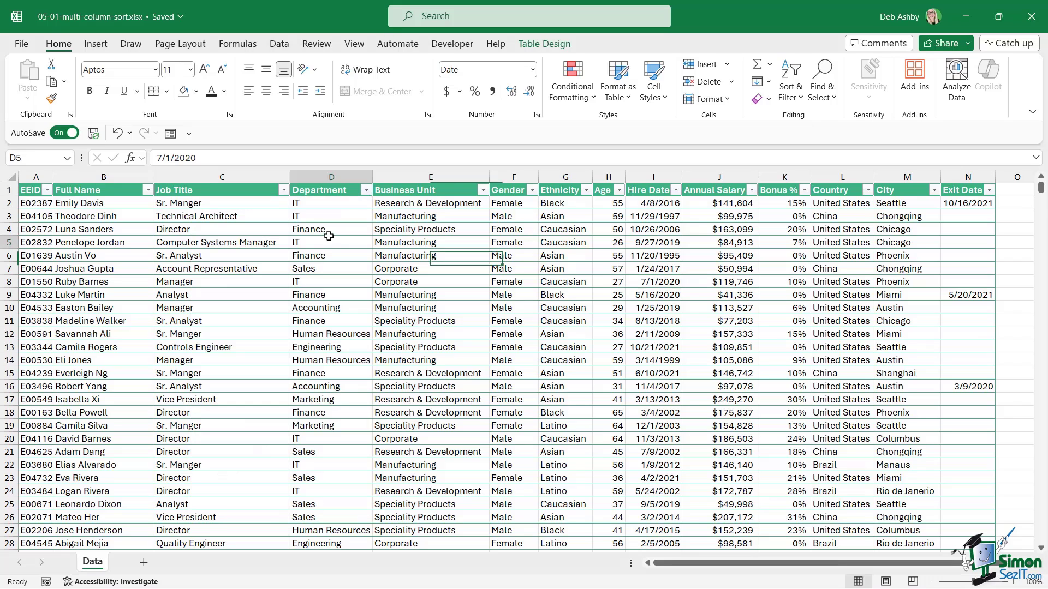
pyautogui.click(279, 44)
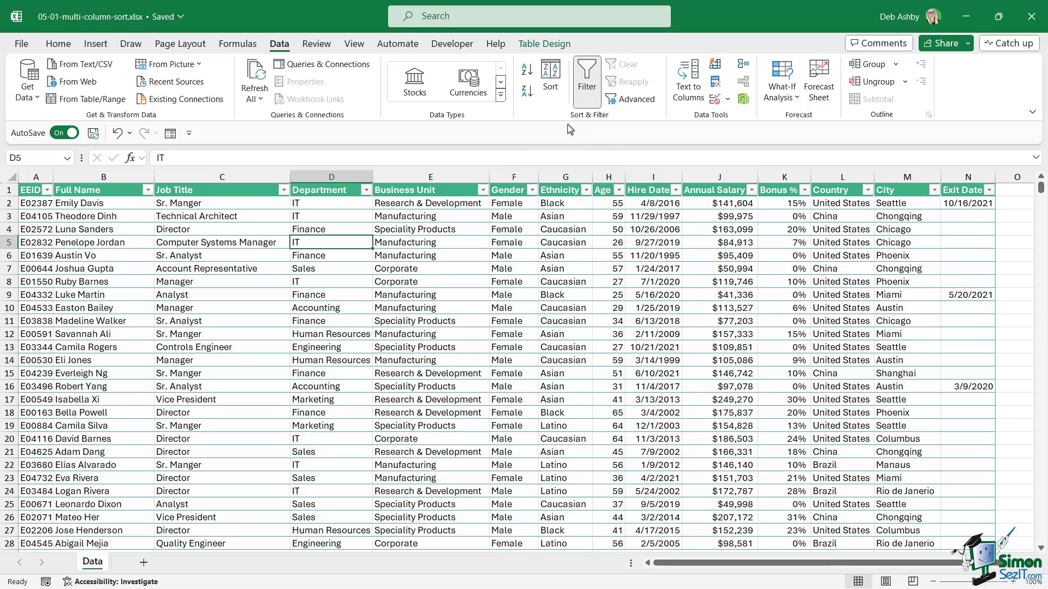
# - Sort the table A to Z by Department and review the Accounting, Engineering, Finance groups
pyautogui.click(527, 76)
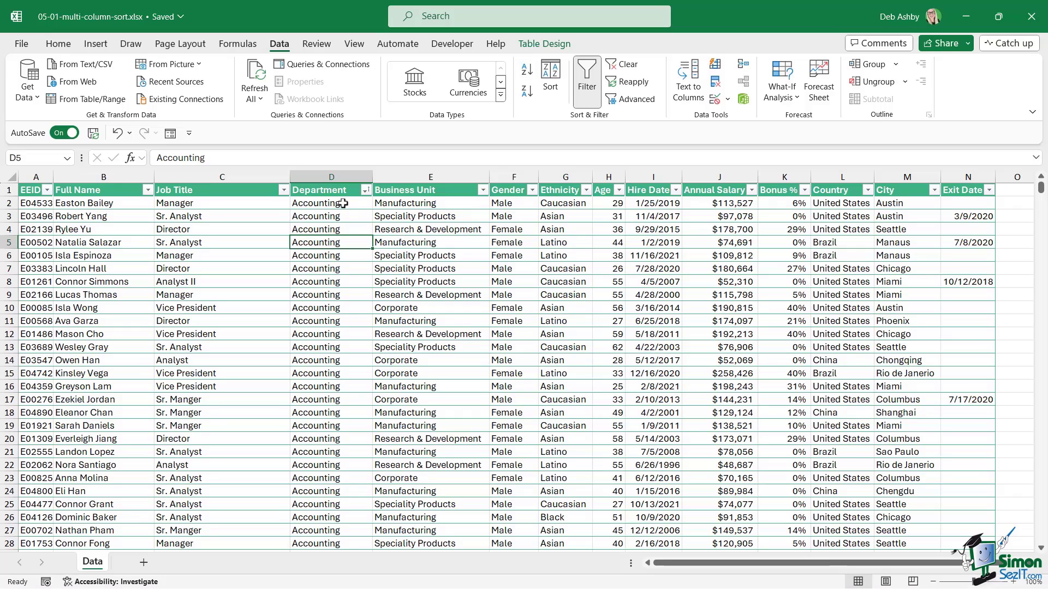
pyautogui.click(325, 293)
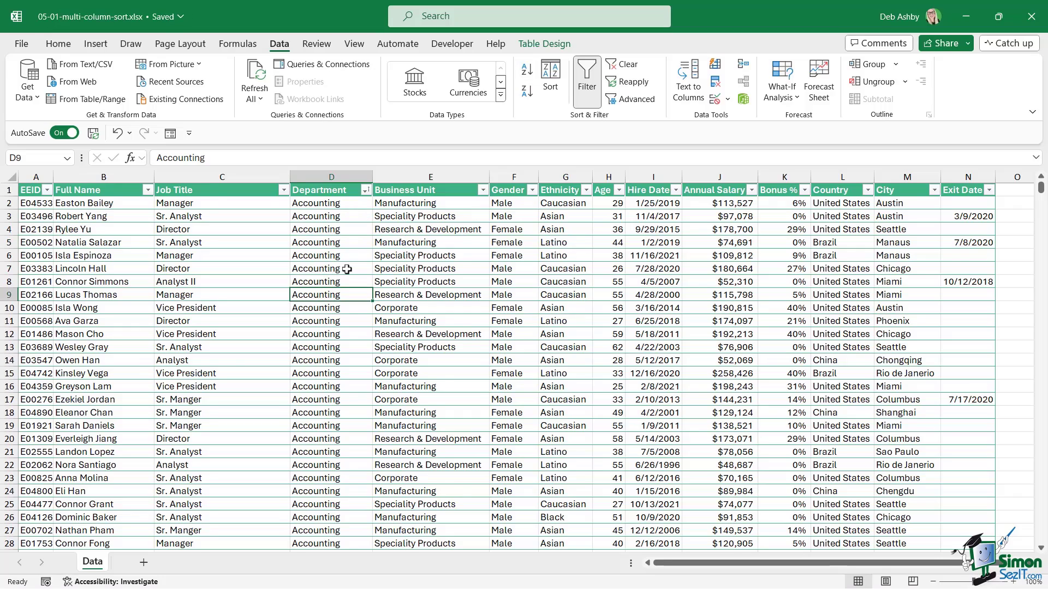
pyautogui.scroll(-6, 346, 273)
pyautogui.scroll(-20, 346, 273)
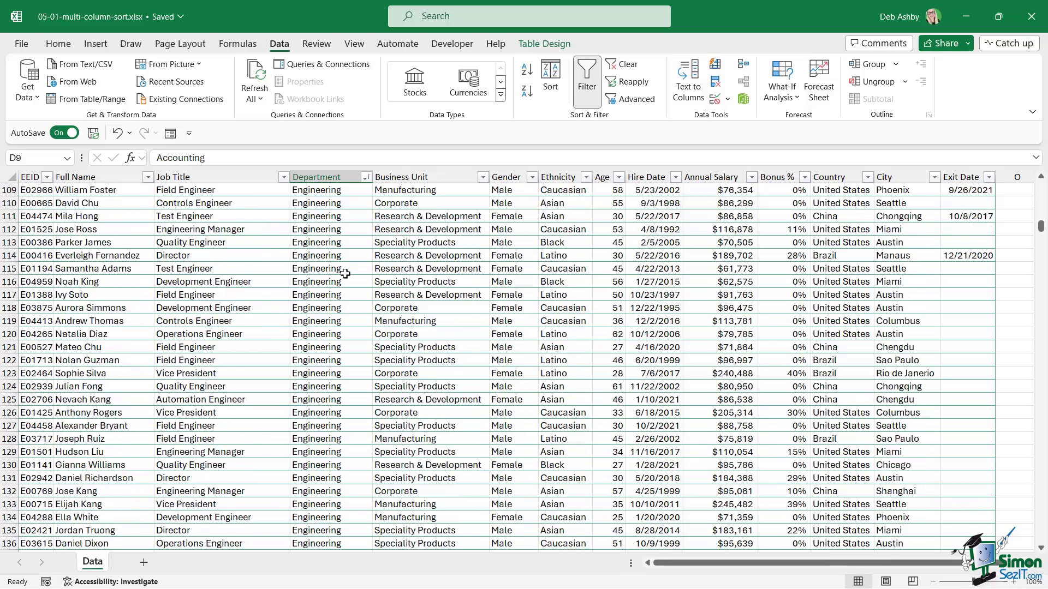
pyautogui.scroll(-20, 345, 274)
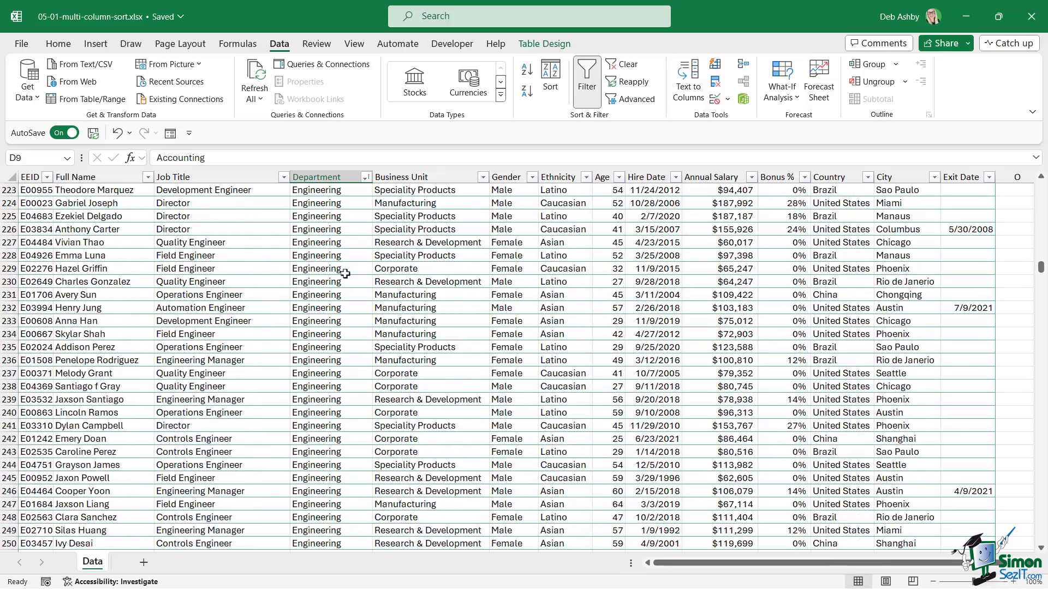
pyautogui.scroll(20, 345, 273)
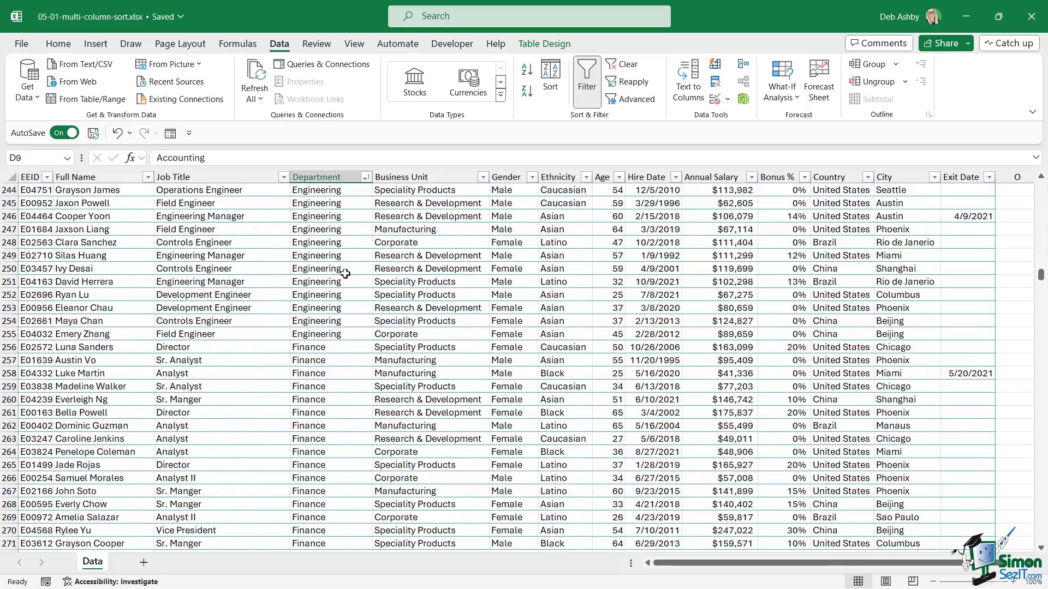
pyautogui.click(346, 273)
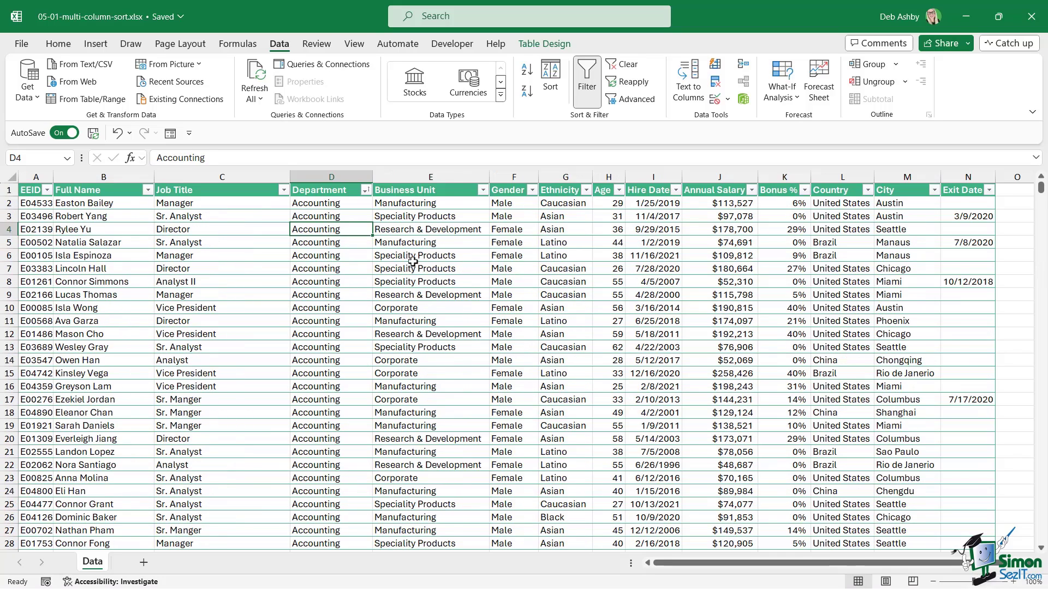
# - Undo the Department sort and open the Sort dialog for the table
pyautogui.press('Down')
pyautogui.click(118, 133)
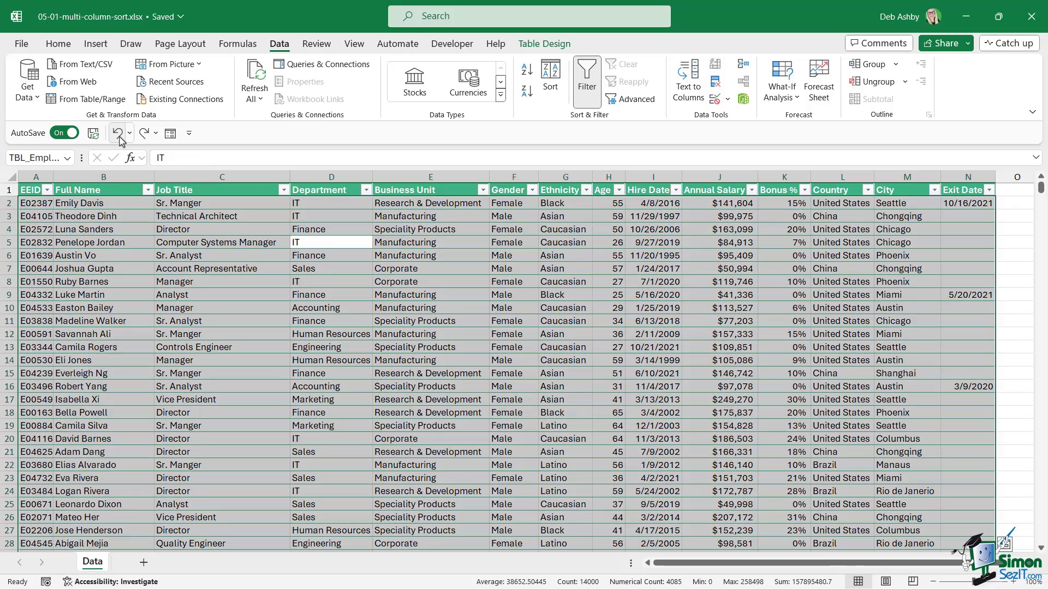
pyautogui.click(342, 268)
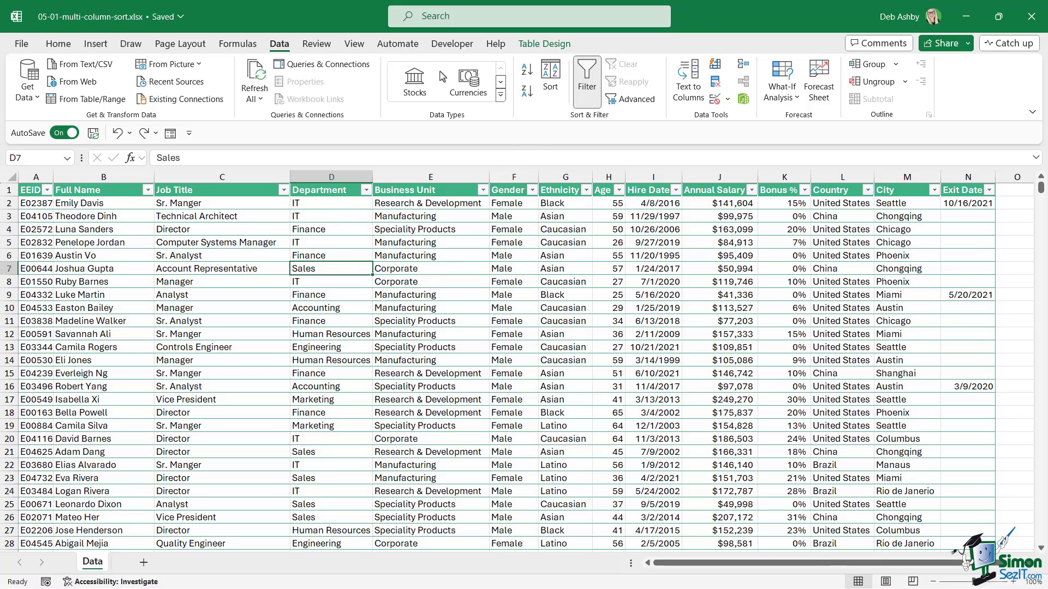
pyautogui.click(551, 87)
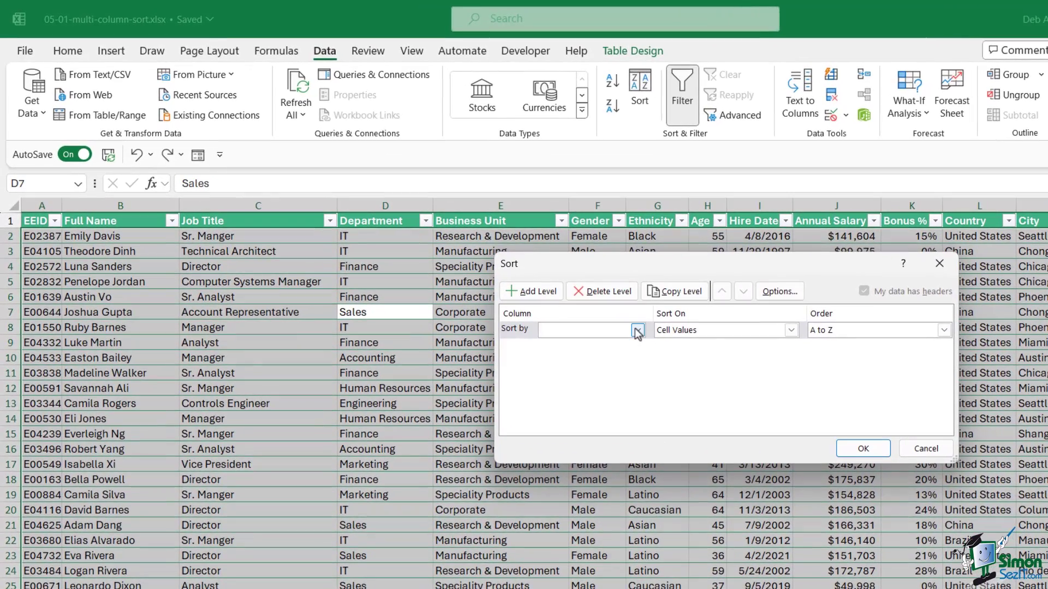
# - Set the first sort level to Department, on Cell Values, ordered Z to A
pyautogui.click(637, 332)
pyautogui.click(584, 379)
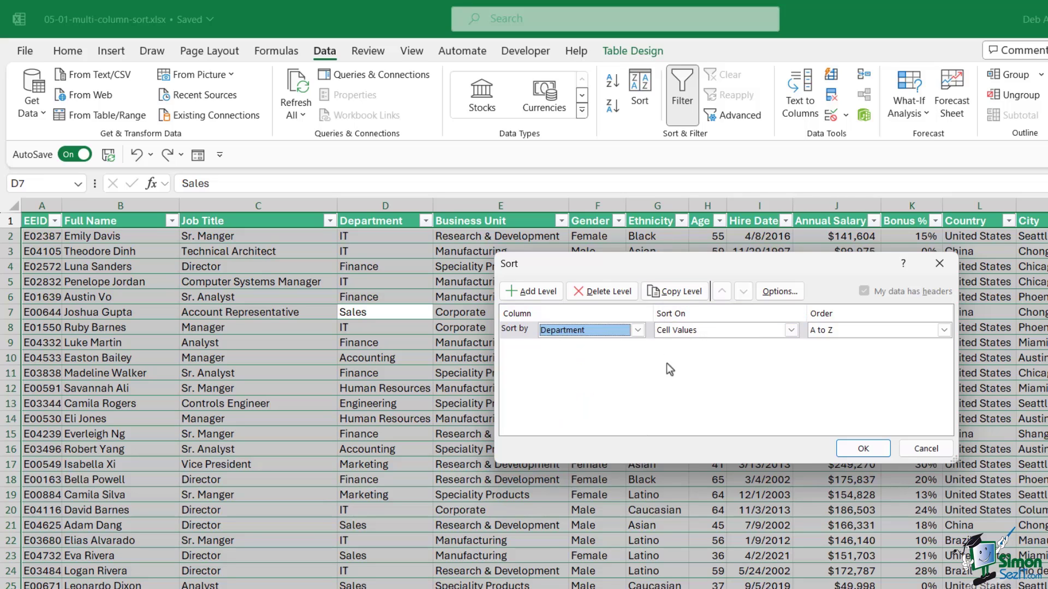
pyautogui.click(791, 330)
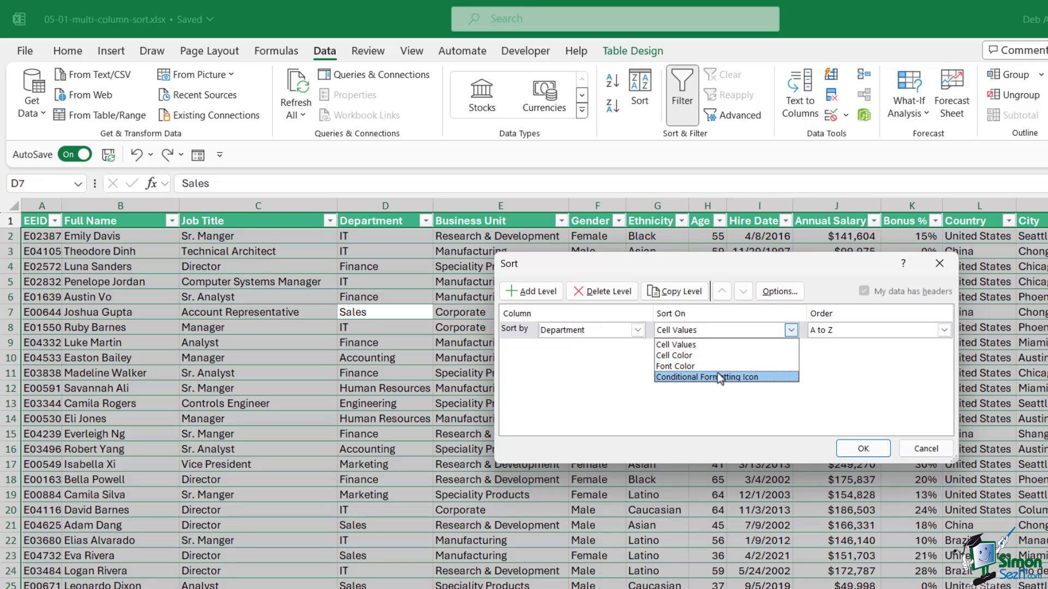
pyautogui.click(707, 345)
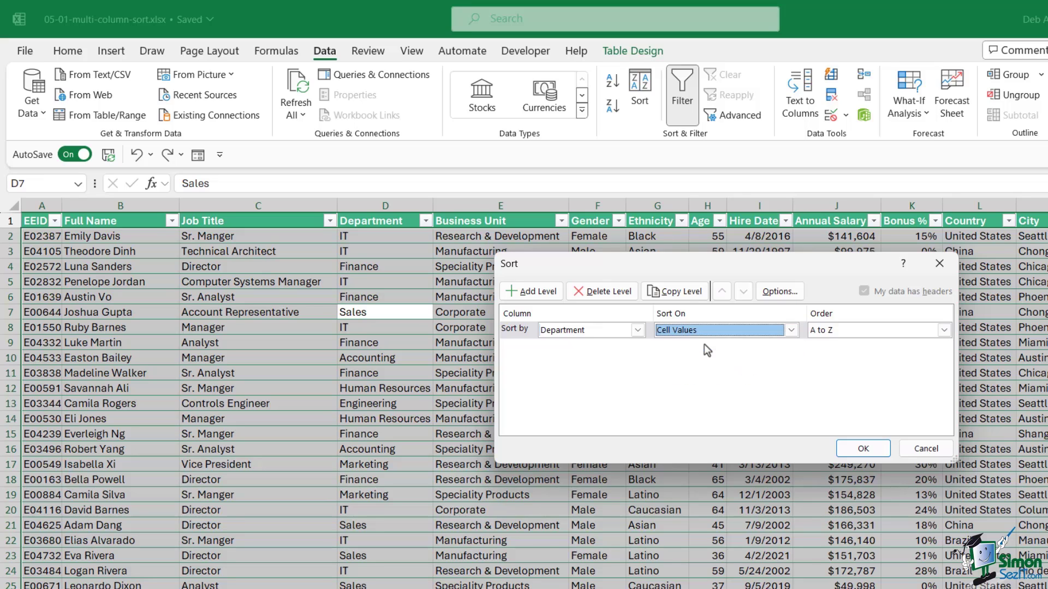
pyautogui.click(944, 330)
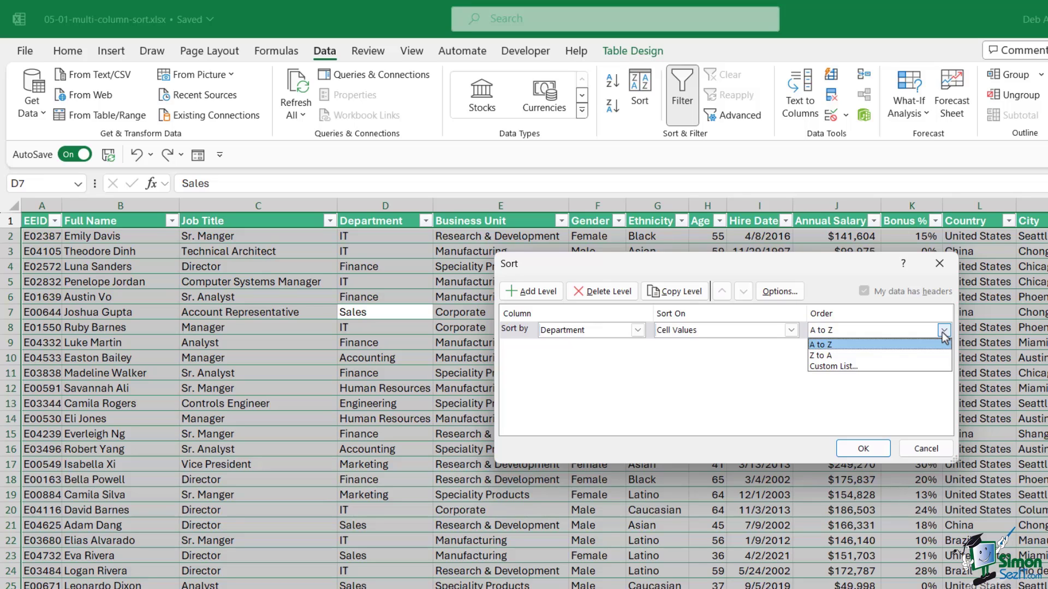
pyautogui.click(877, 358)
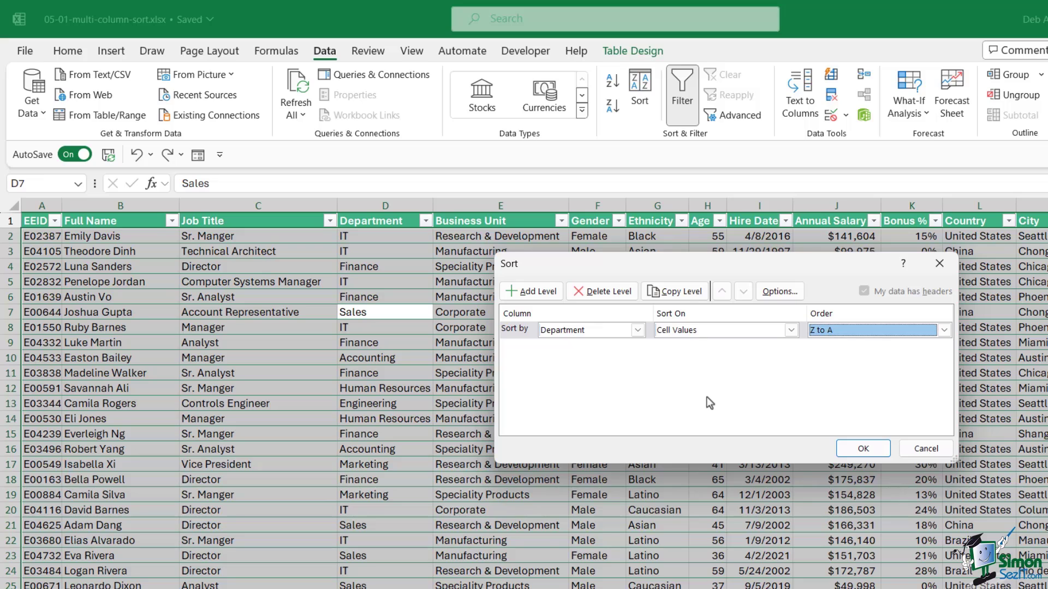
# - Add a second sort level for Business Unit ordered Z to A
pyautogui.click(531, 292)
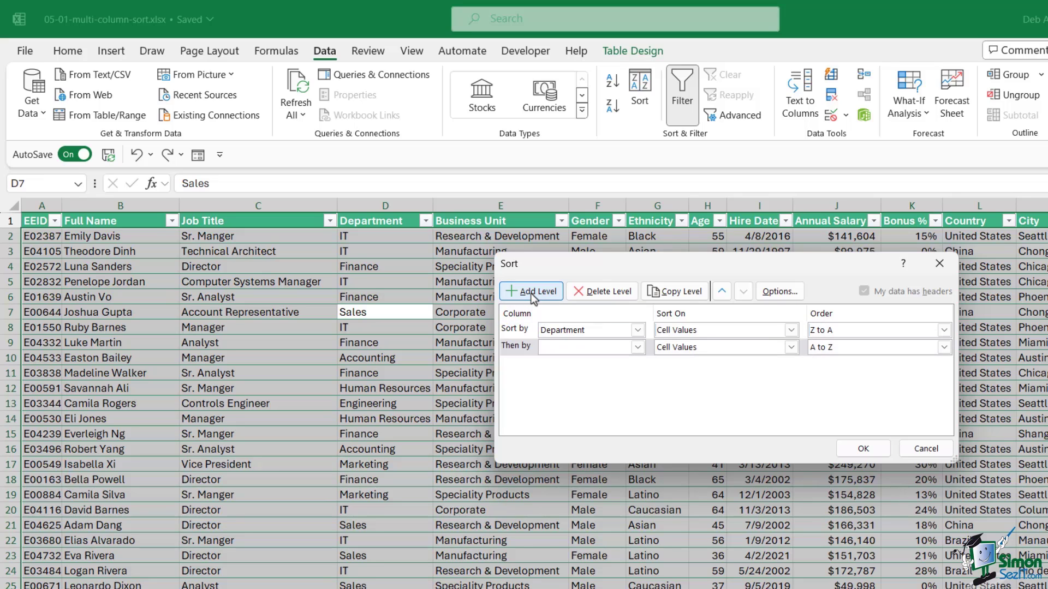
pyautogui.click(637, 348)
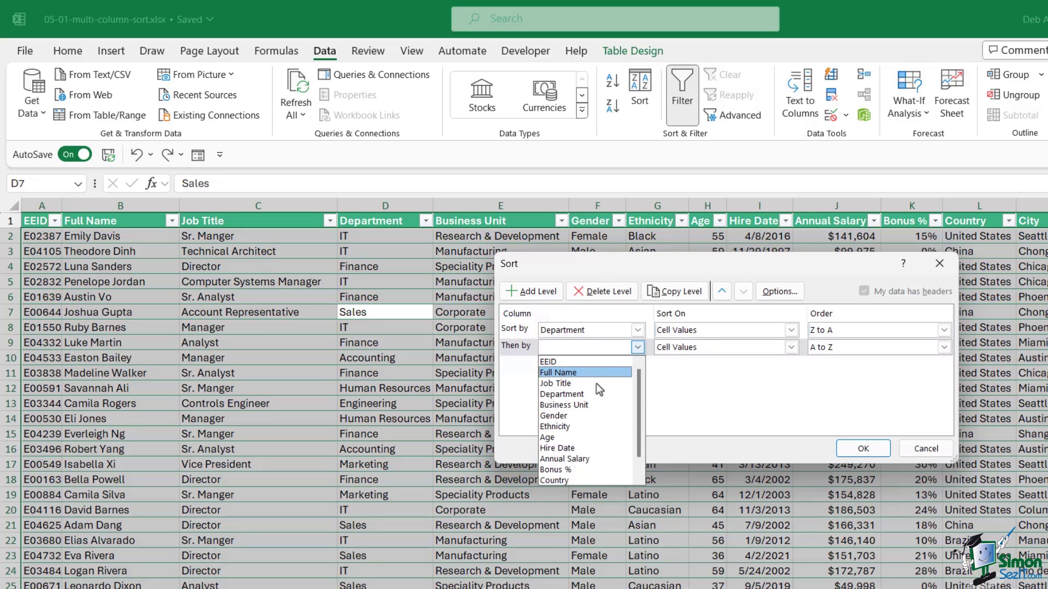
pyautogui.click(592, 405)
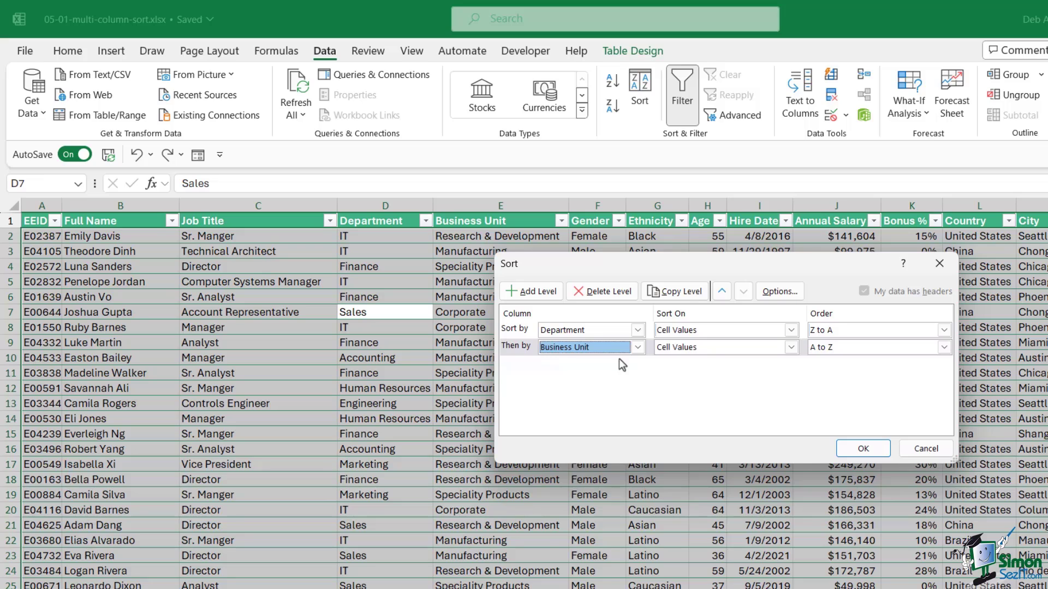
pyautogui.click(944, 348)
pyautogui.click(824, 372)
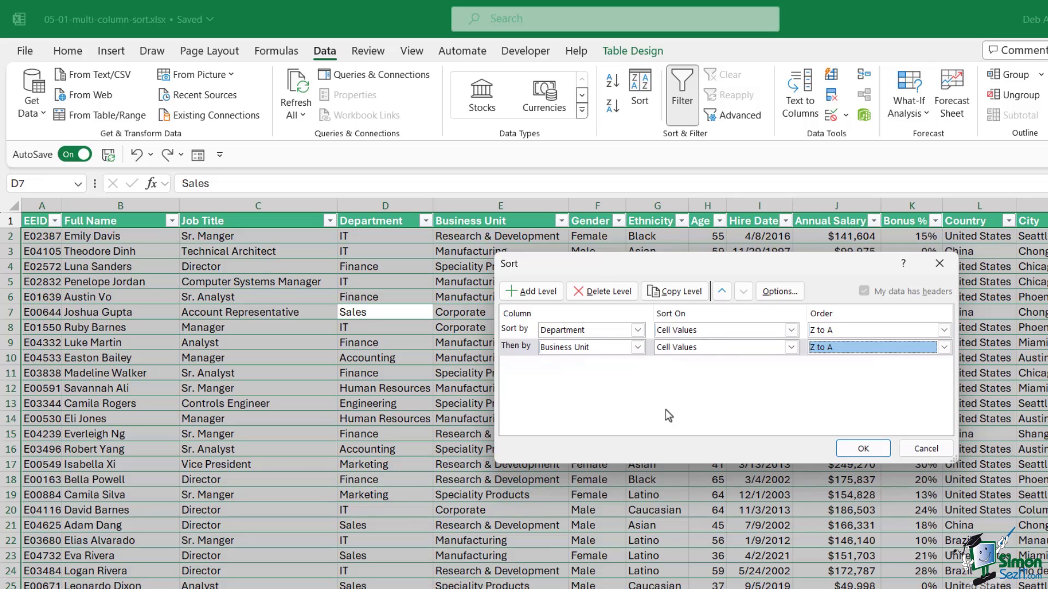
# - Add a third sort level for Country, on Cell Values, ordered Z to A
pyautogui.click(532, 291)
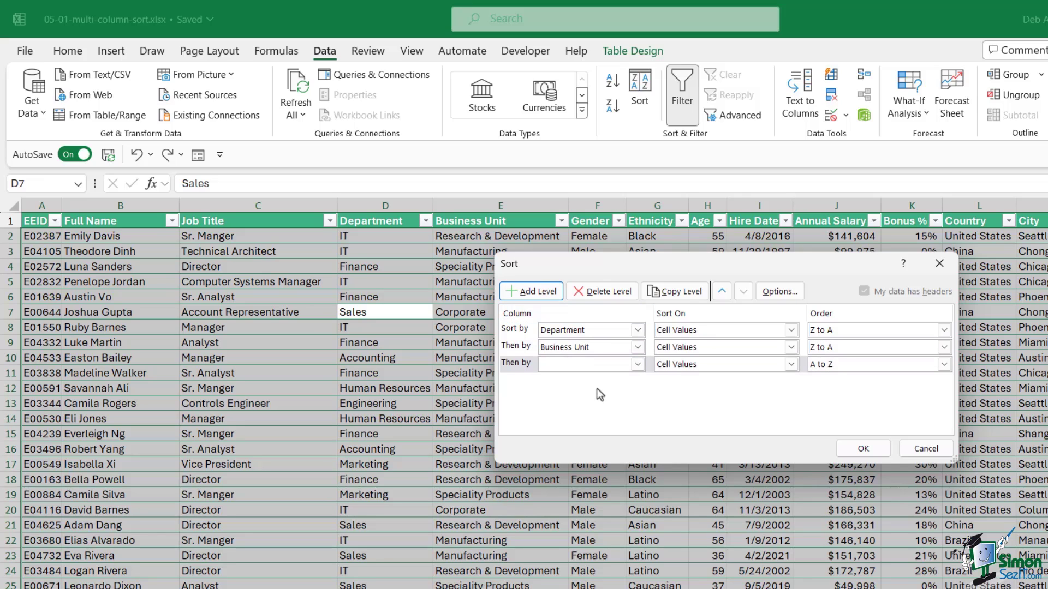
pyautogui.click(638, 364)
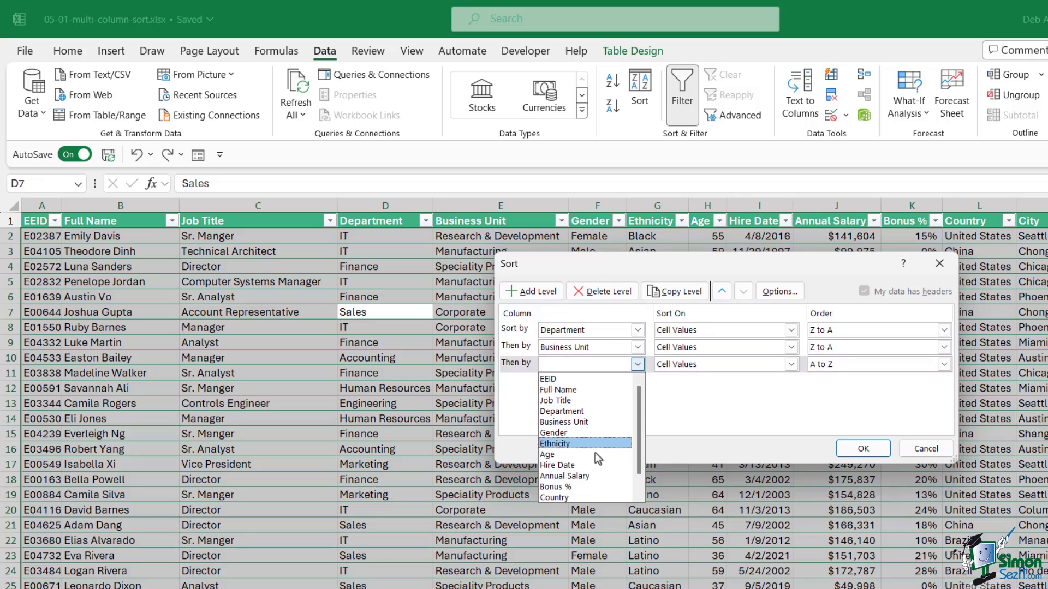
pyautogui.click(585, 495)
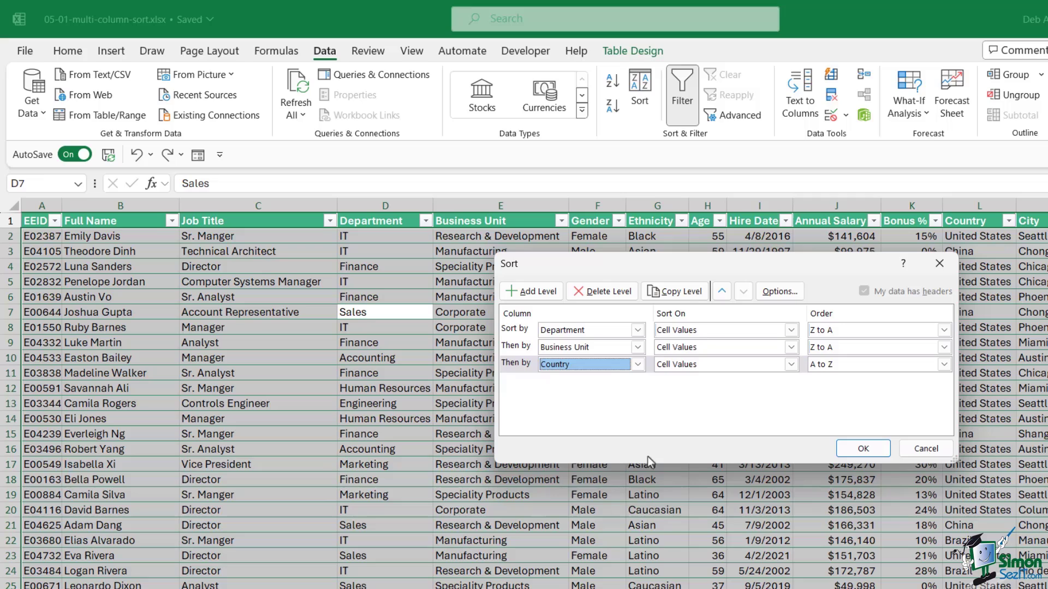
pyautogui.click(790, 364)
pyautogui.click(685, 378)
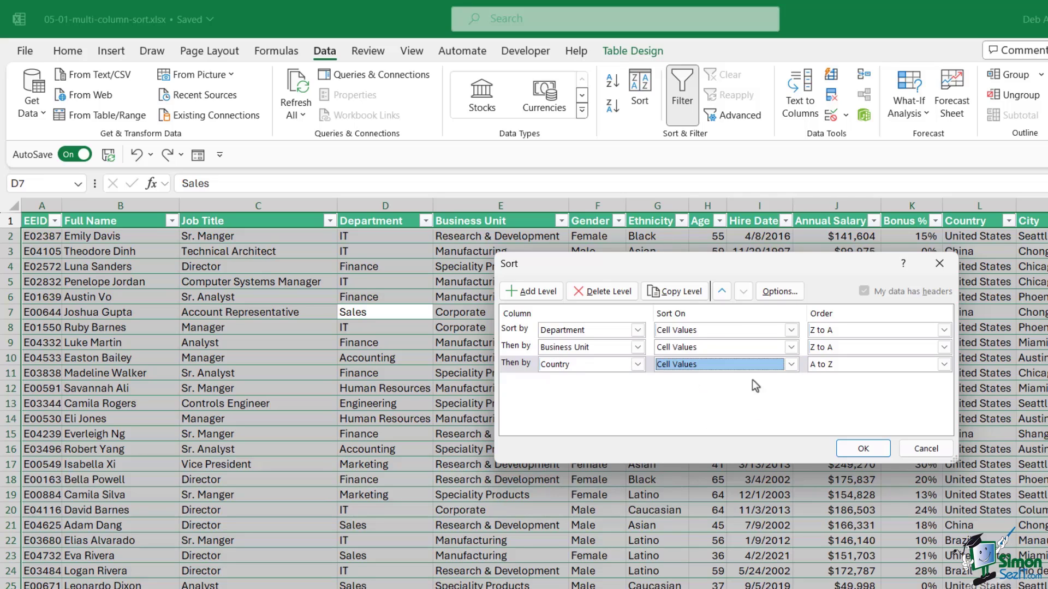
pyautogui.click(943, 365)
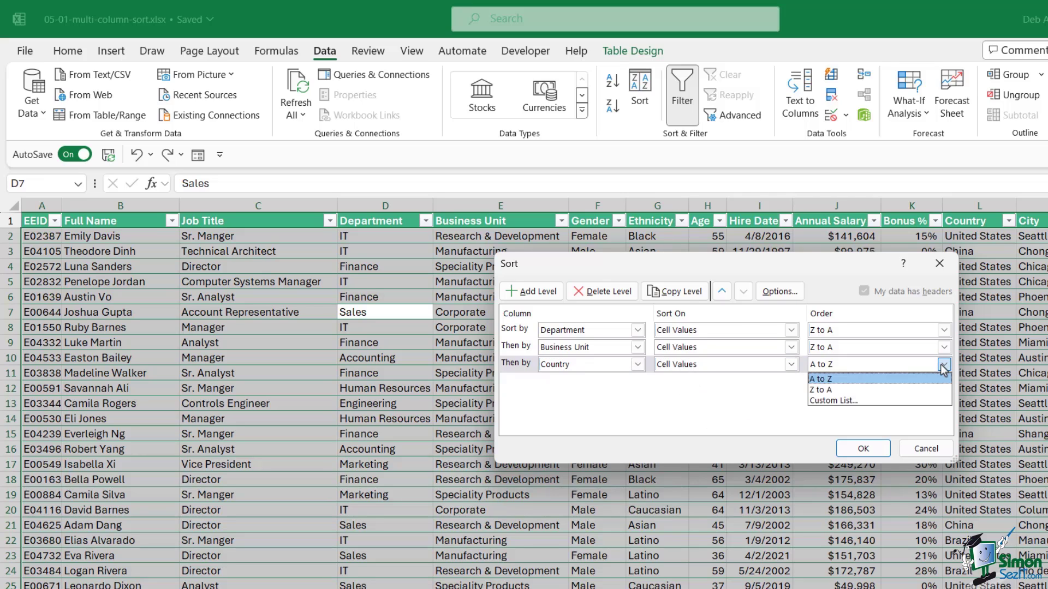
pyautogui.click(838, 389)
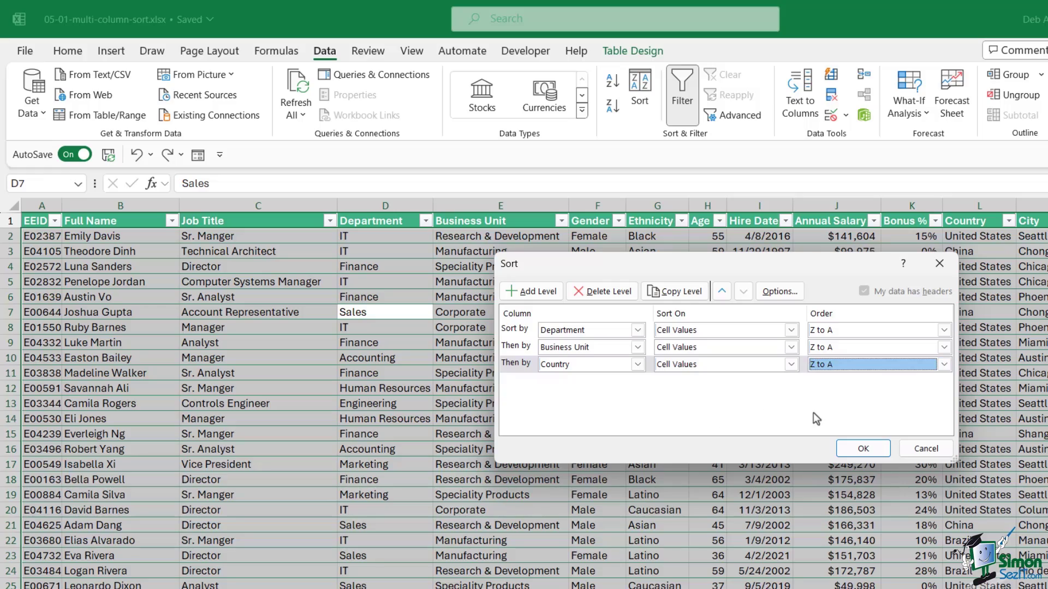
pyautogui.click(856, 452)
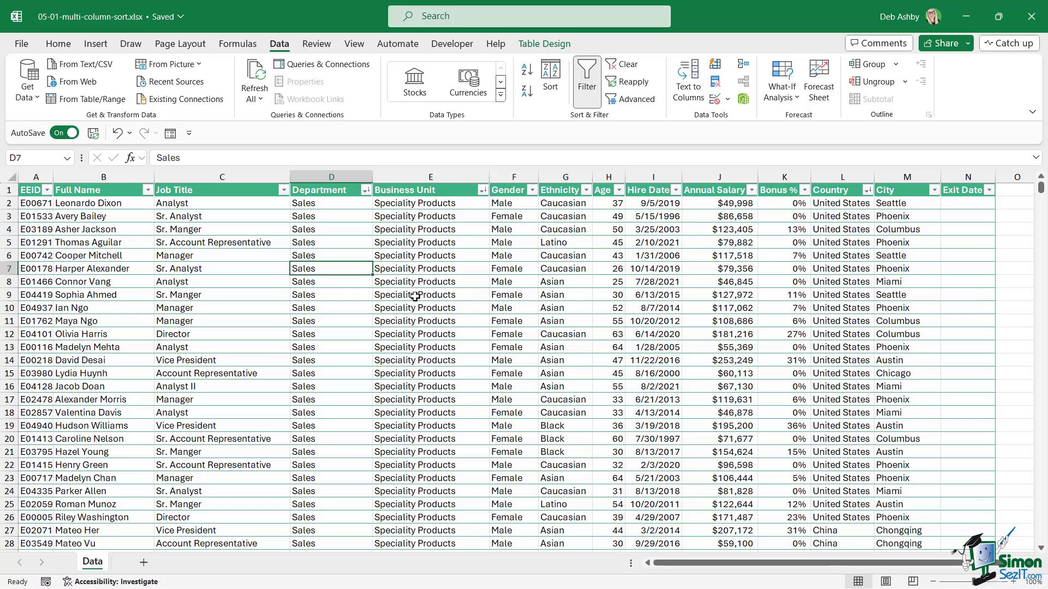
pyautogui.click(331, 177)
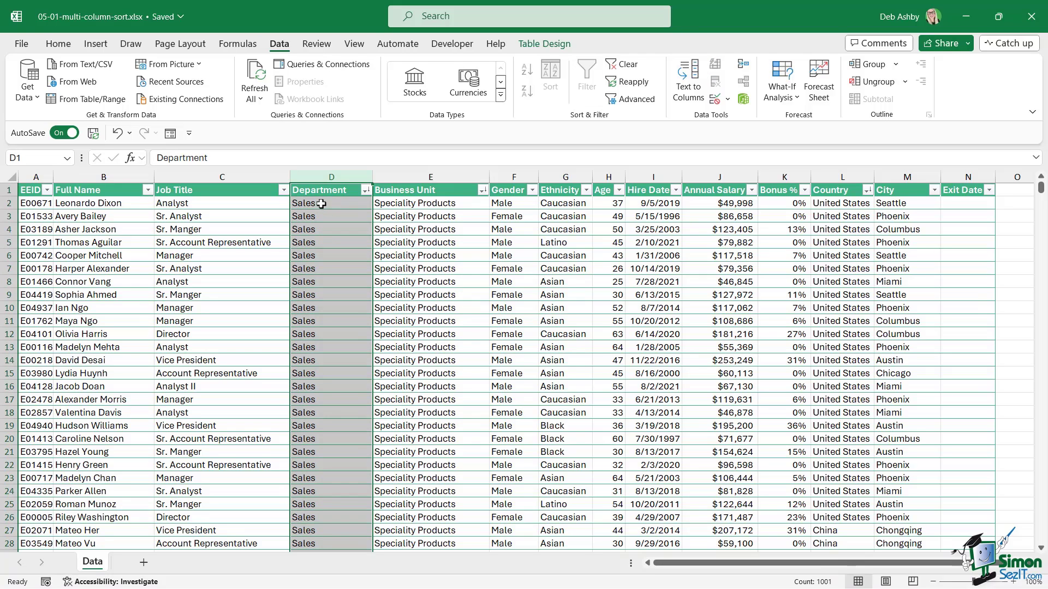
pyautogui.click(421, 178)
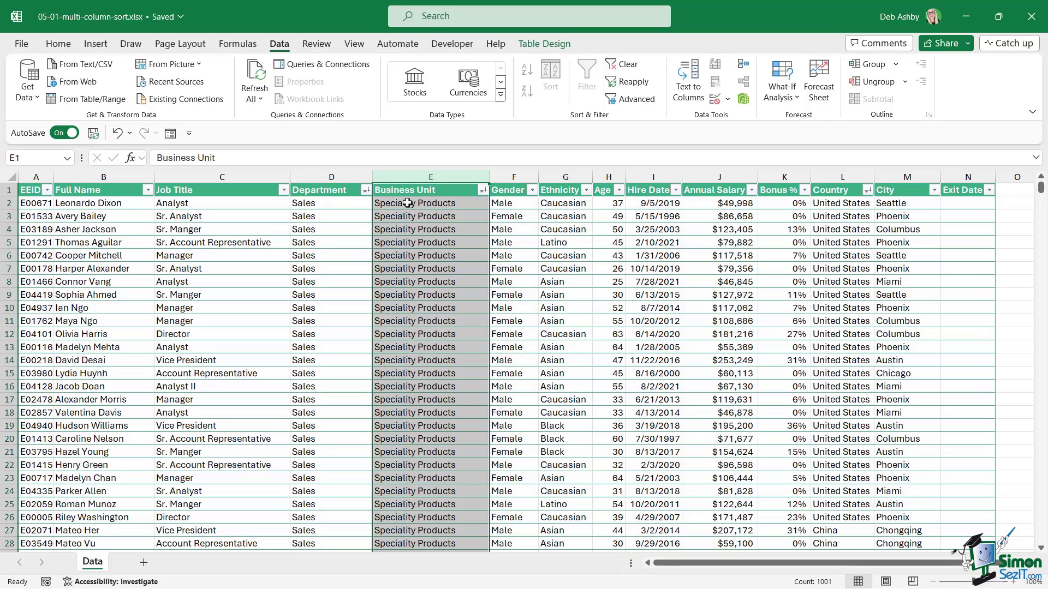
pyautogui.click(832, 178)
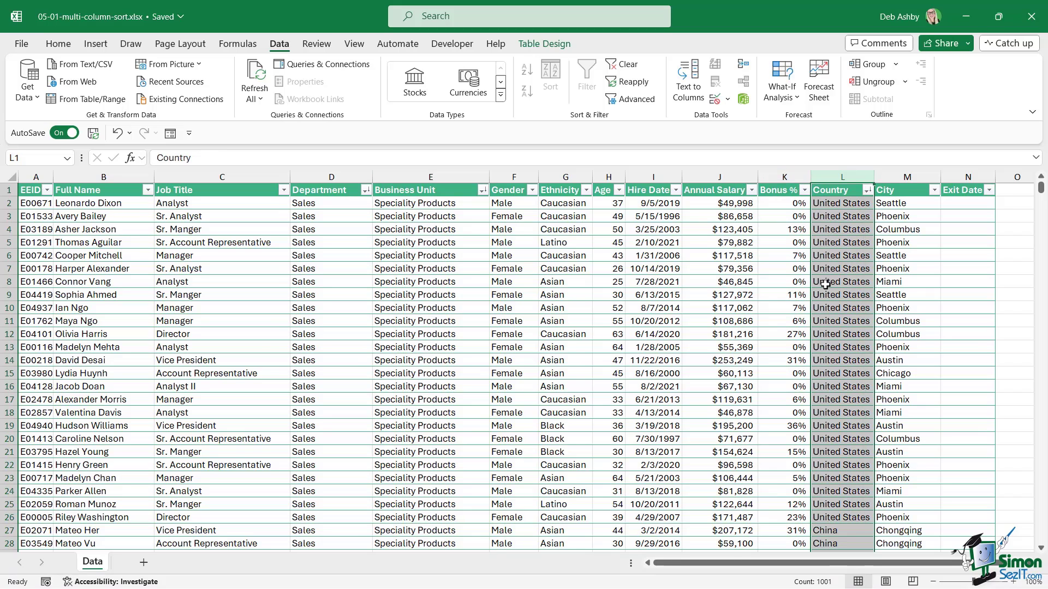
# - Fill rows 8 through 14 with a light gold colour
pyautogui.click(445, 283)
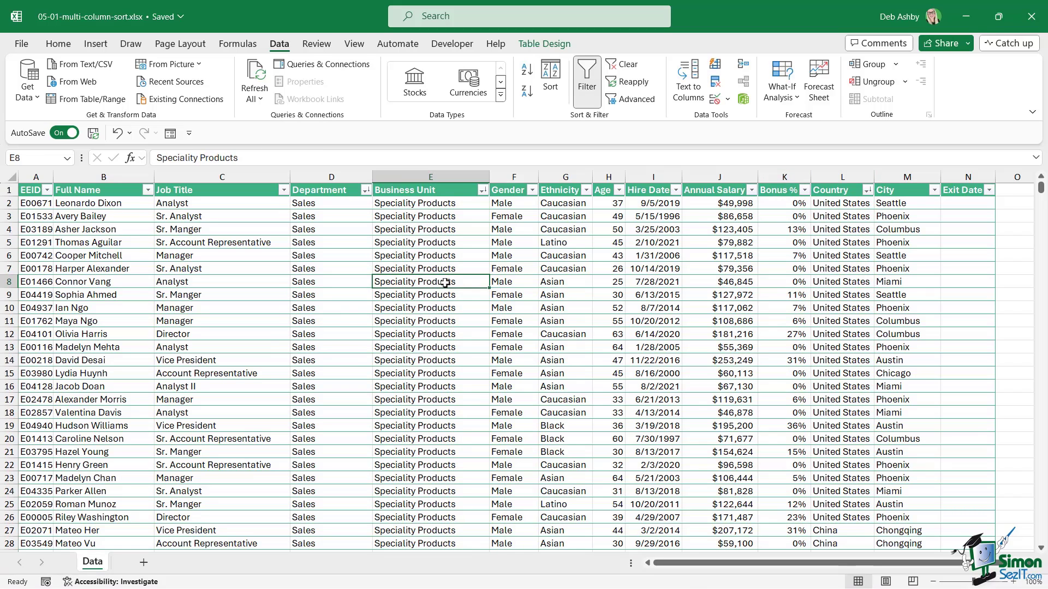
pyautogui.click(168, 346)
pyautogui.moveTo(6, 282); pyautogui.dragTo(2, 359)
pyautogui.click(58, 43)
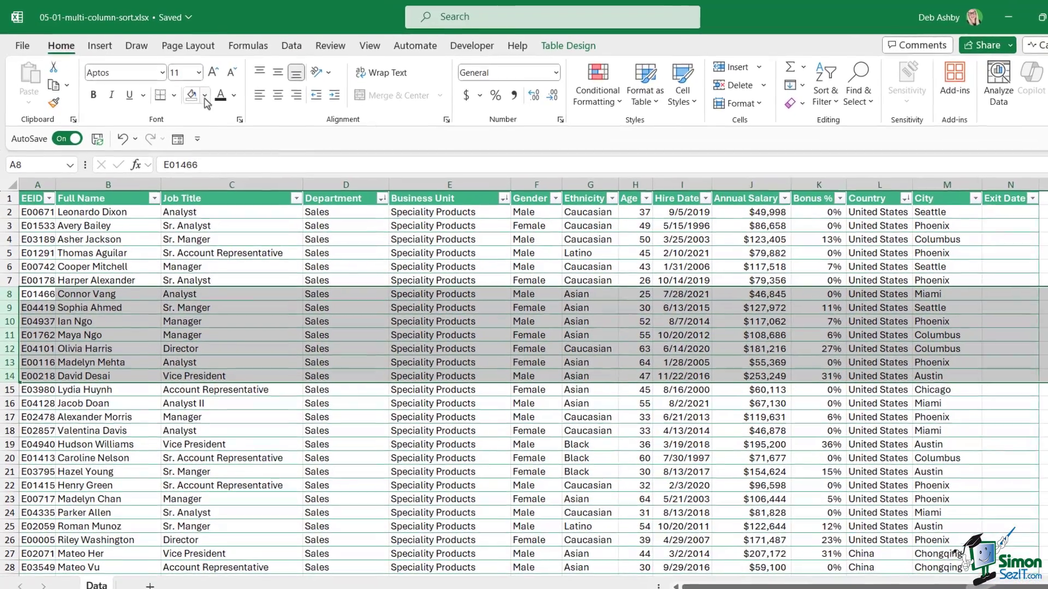
pyautogui.click(205, 96)
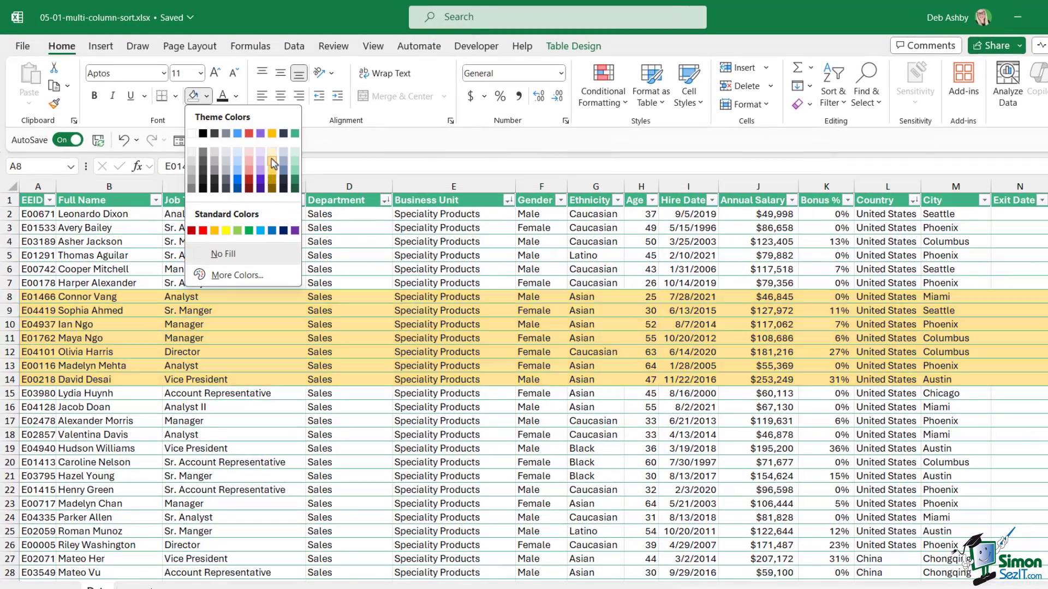
pyautogui.click(271, 155)
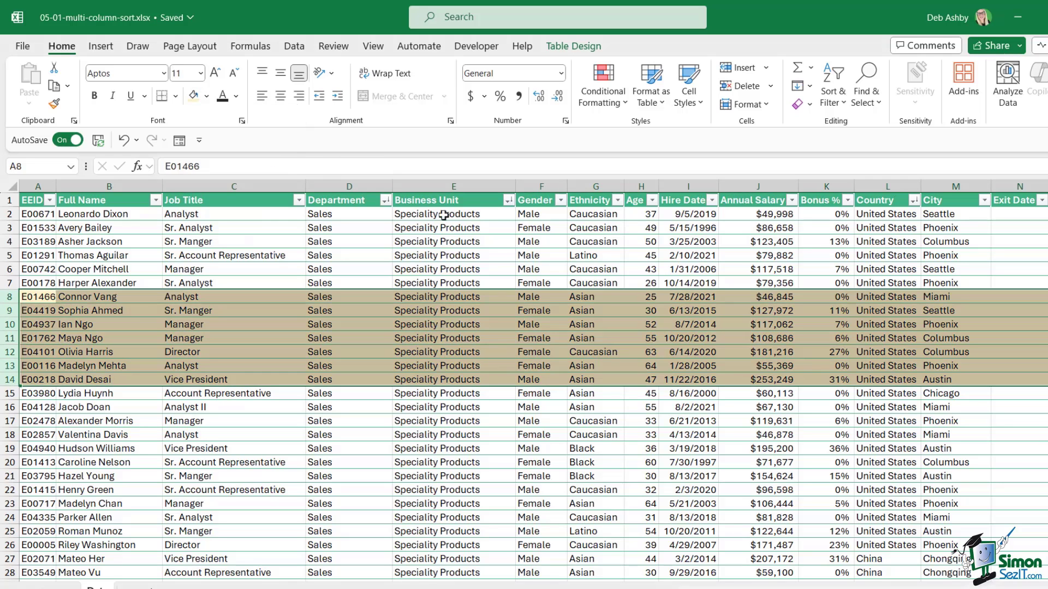
# - Select the data cells of row 8 across the table
pyautogui.click(643, 433)
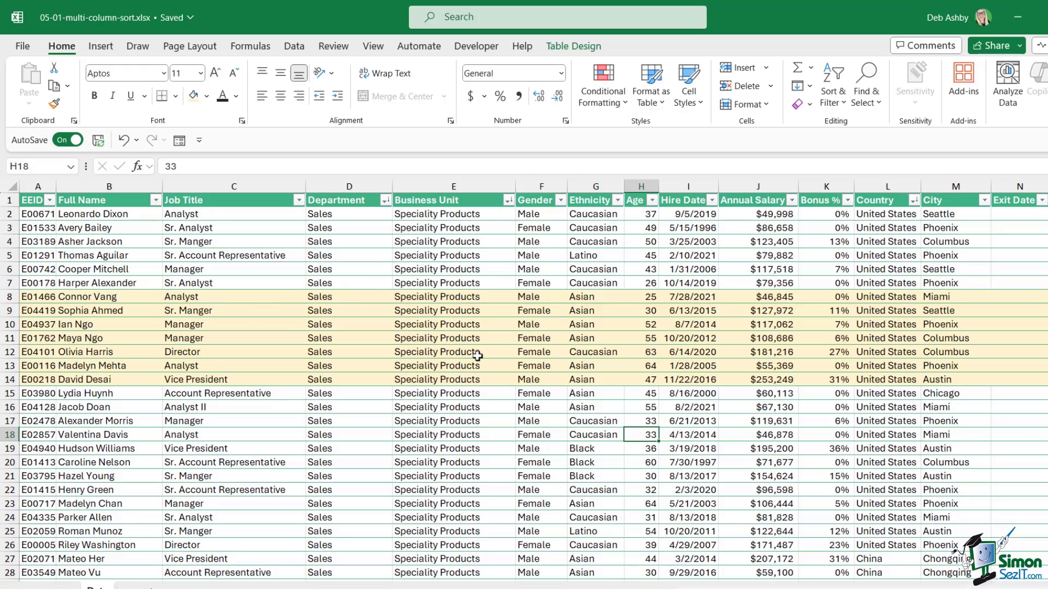
pyautogui.click(181, 327)
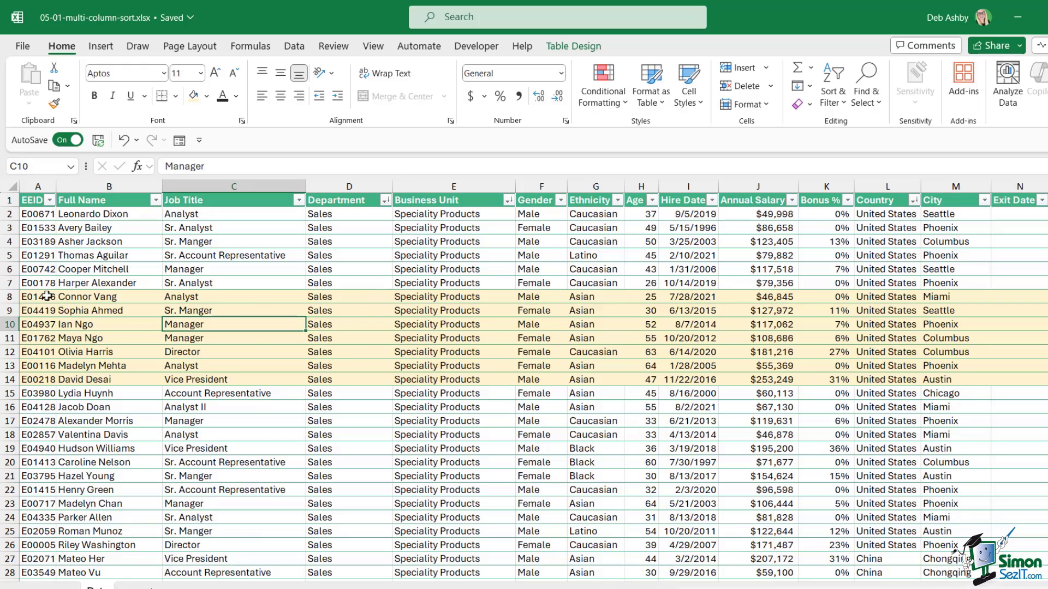
pyautogui.moveTo(41, 296); pyautogui.dragTo(969, 292)
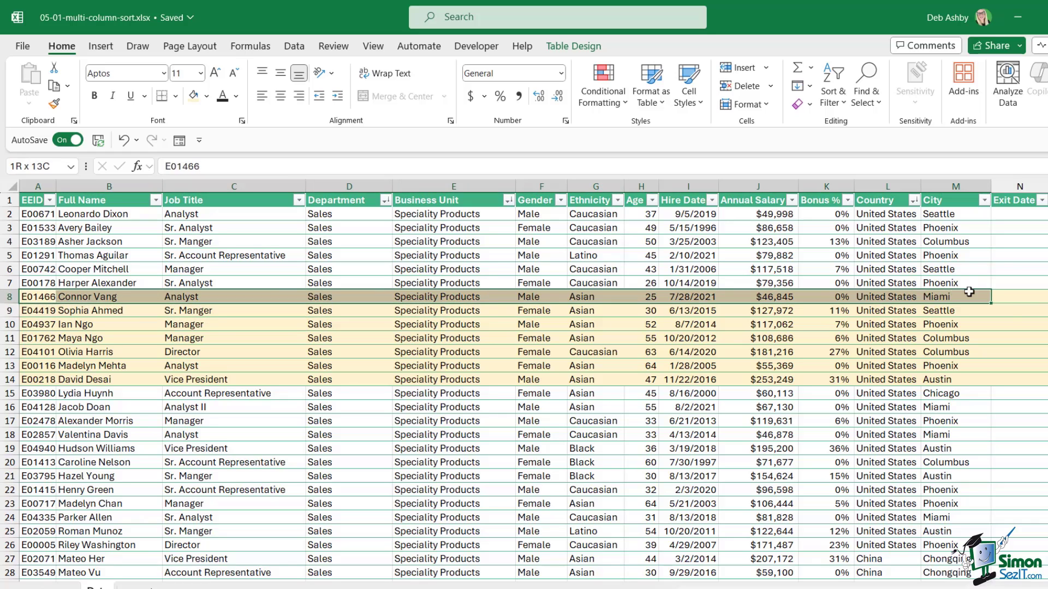
pyautogui.click(523, 365)
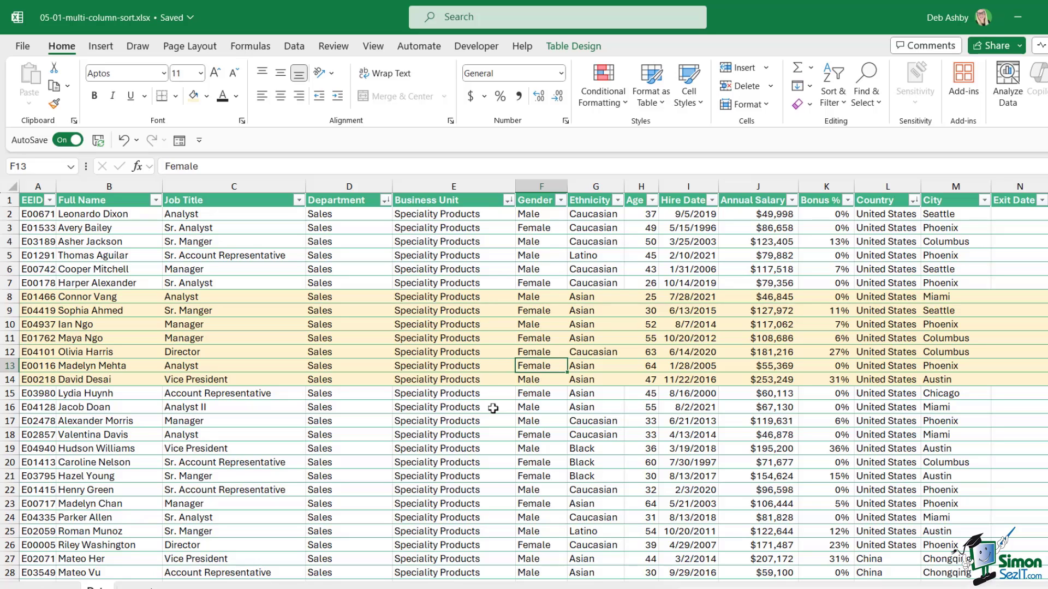
# - Reopen the Sort dialog and delete the Department, Business Unit and Country levels
pyautogui.click(294, 46)
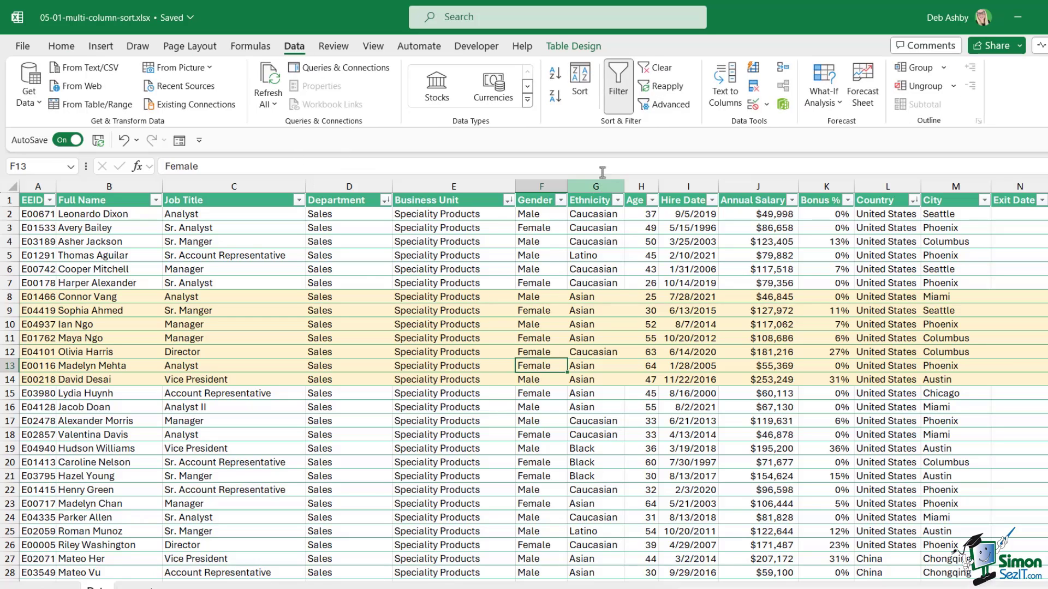
pyautogui.click(579, 82)
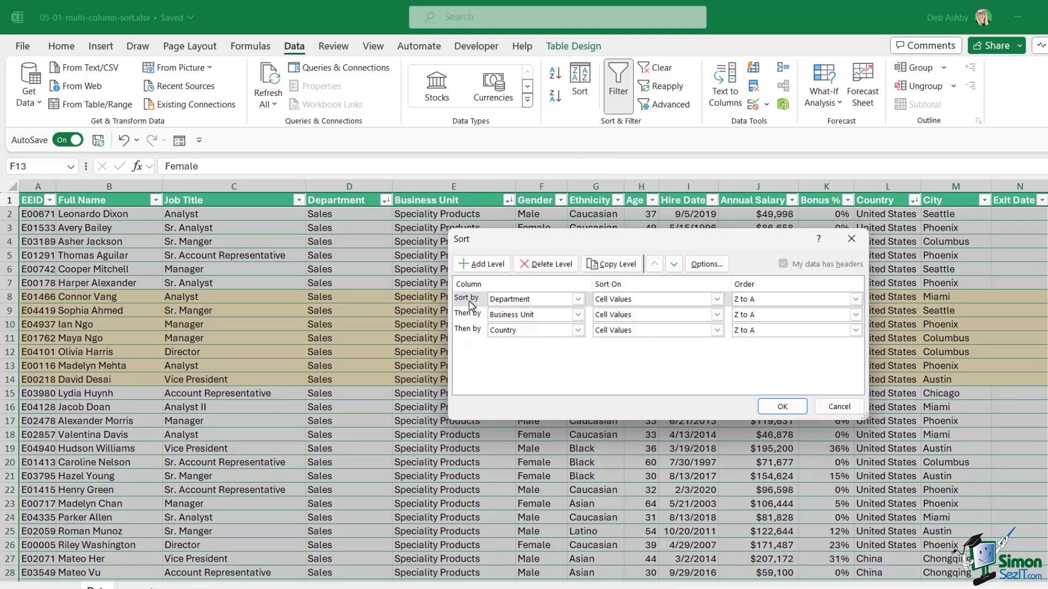
pyautogui.click(468, 304)
pyautogui.click(546, 265)
pyautogui.click(466, 304)
pyautogui.click(545, 264)
pyautogui.click(468, 299)
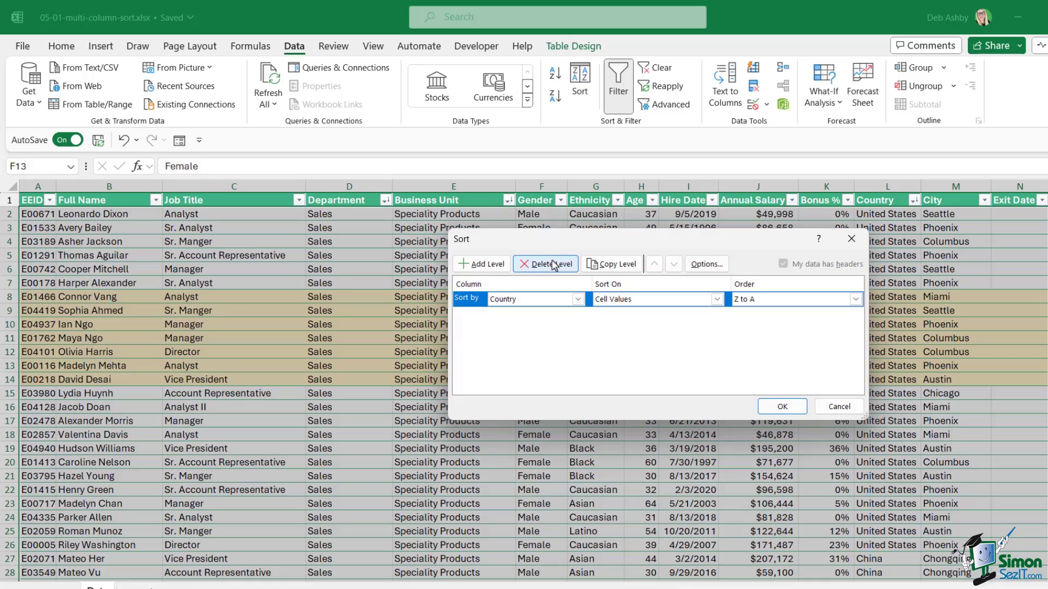
pyautogui.click(551, 265)
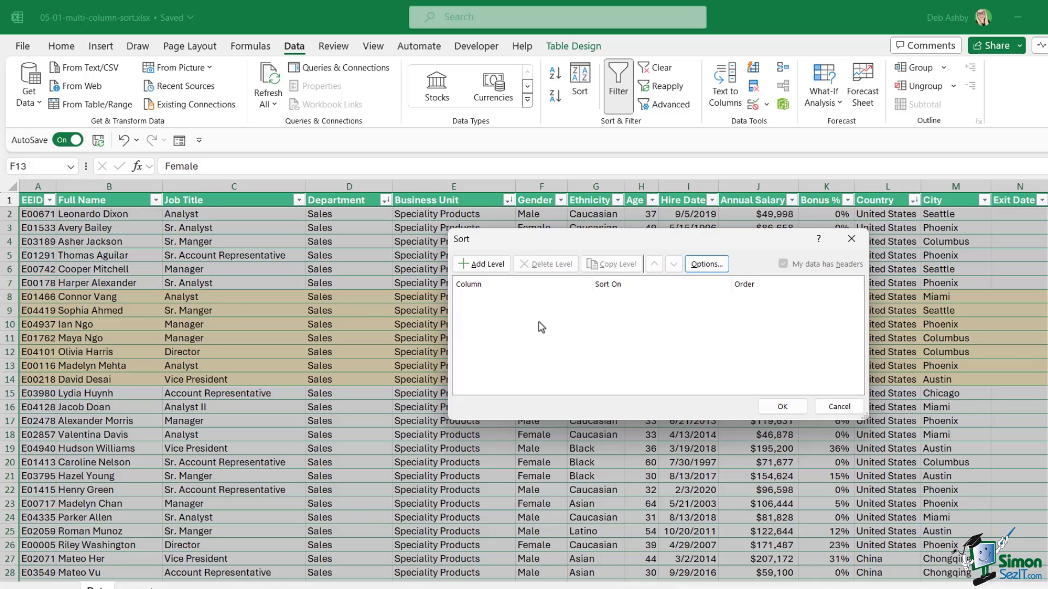
# - Sort by Full Name on Cell Color with the tan fill On Top
pyautogui.click(489, 265)
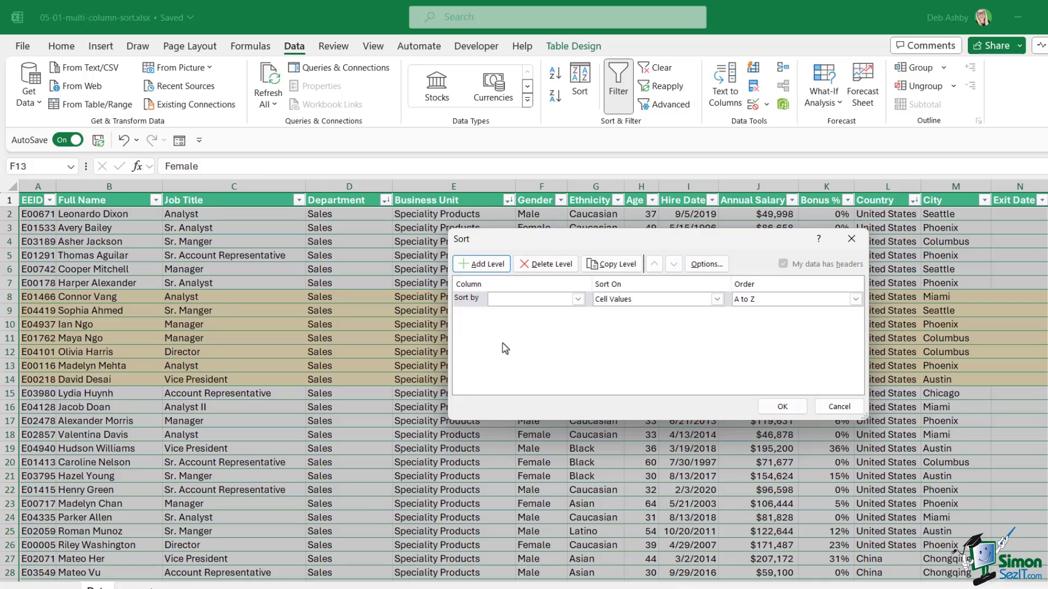
pyautogui.click(578, 299)
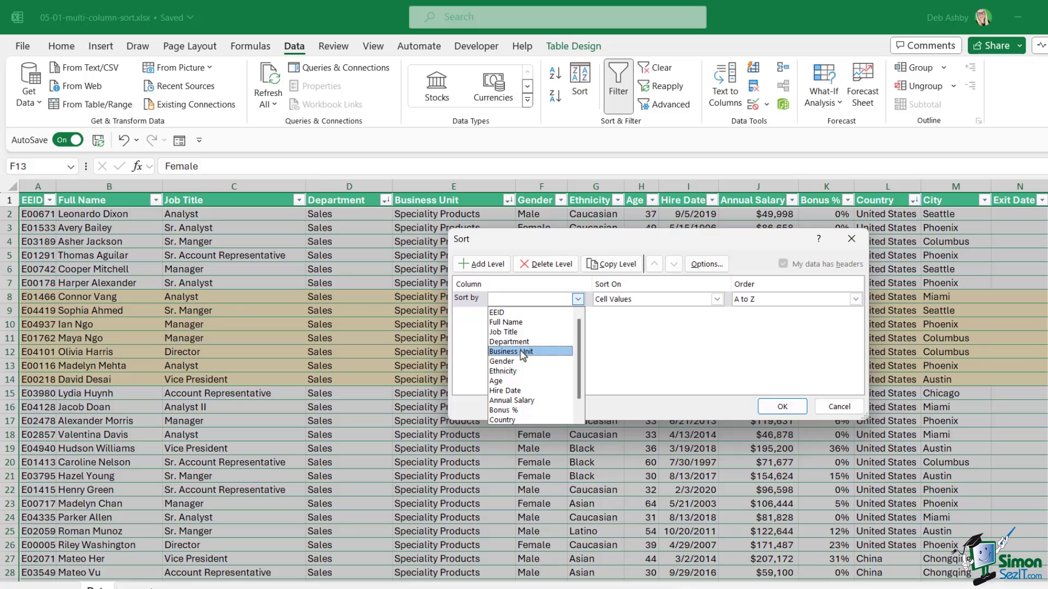
pyautogui.click(518, 323)
pyautogui.click(718, 299)
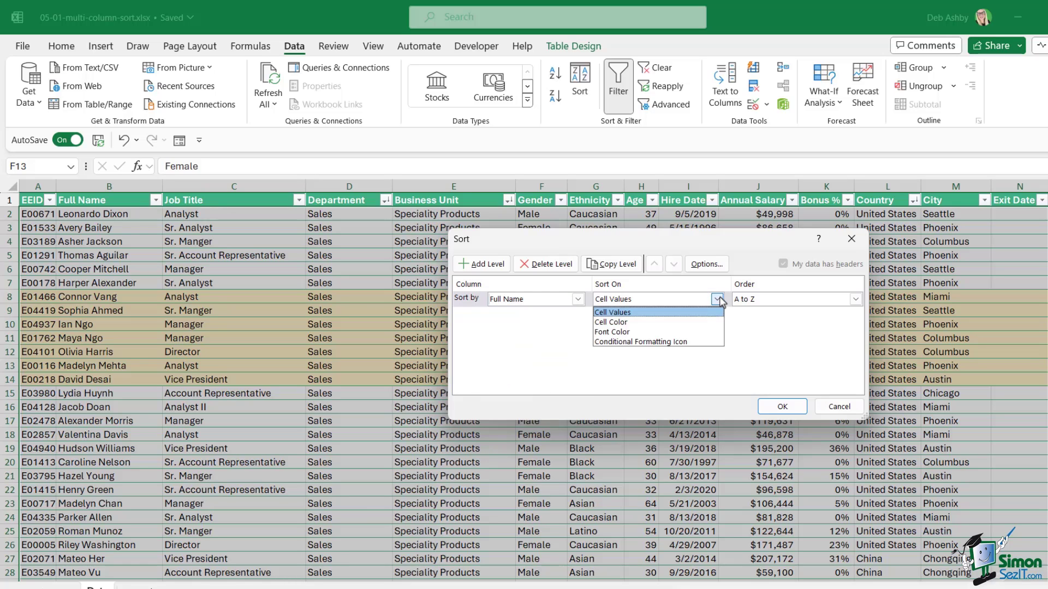
pyautogui.click(626, 323)
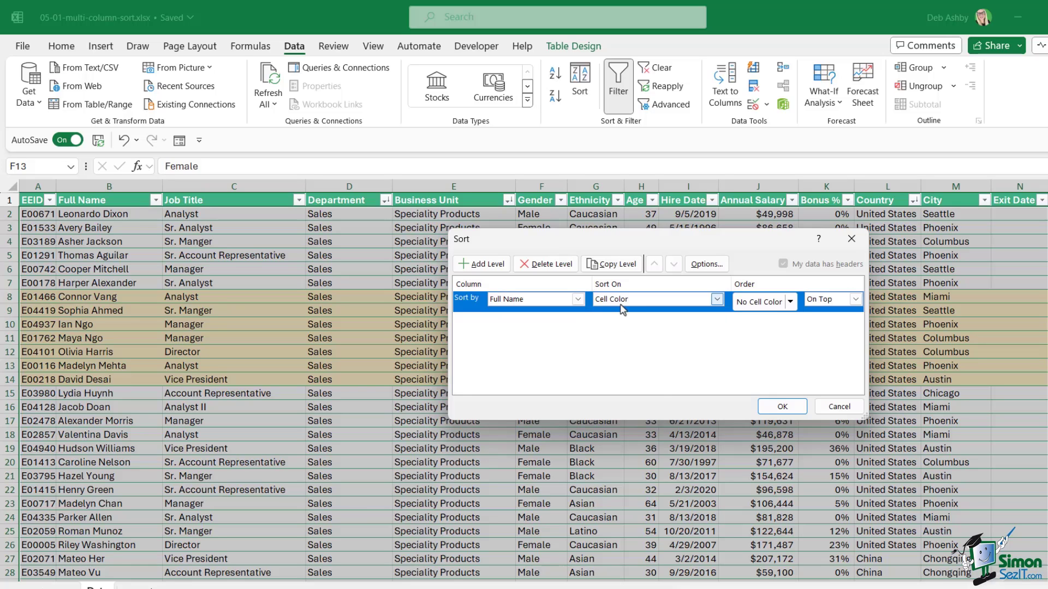
pyautogui.click(790, 302)
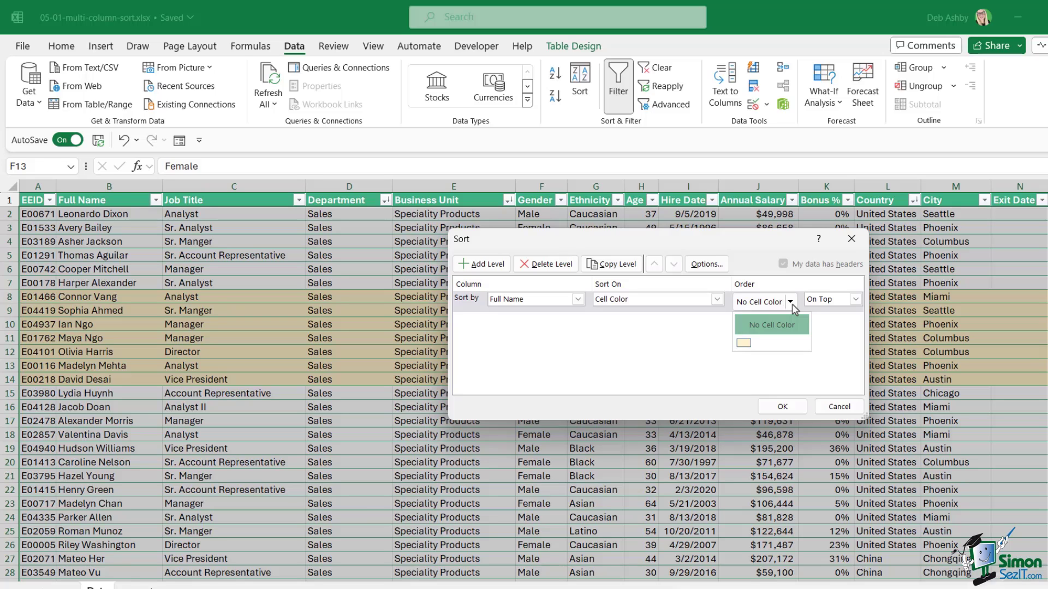
pyautogui.click(743, 343)
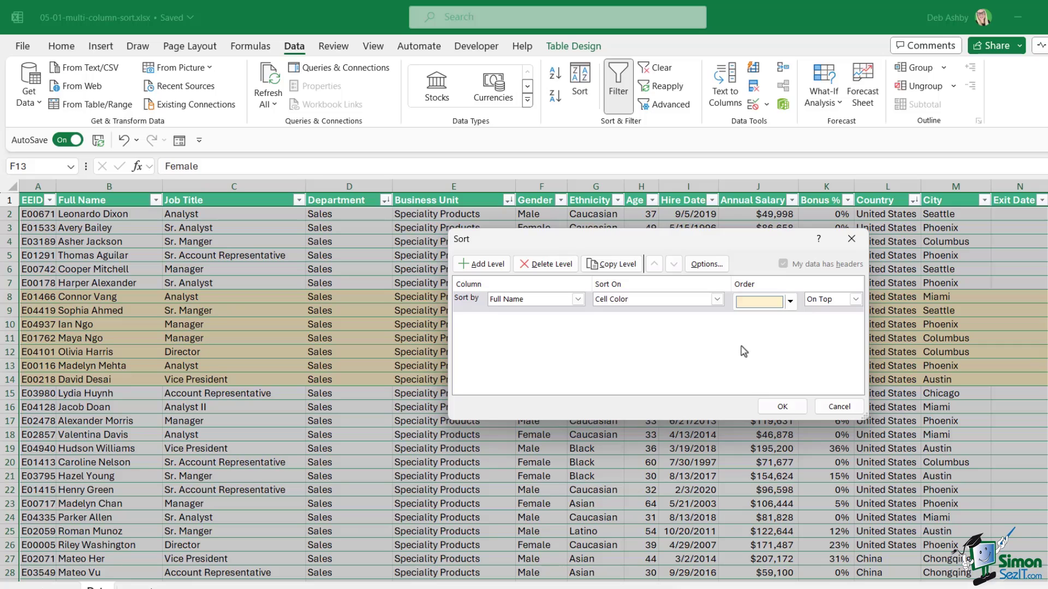
pyautogui.click(855, 299)
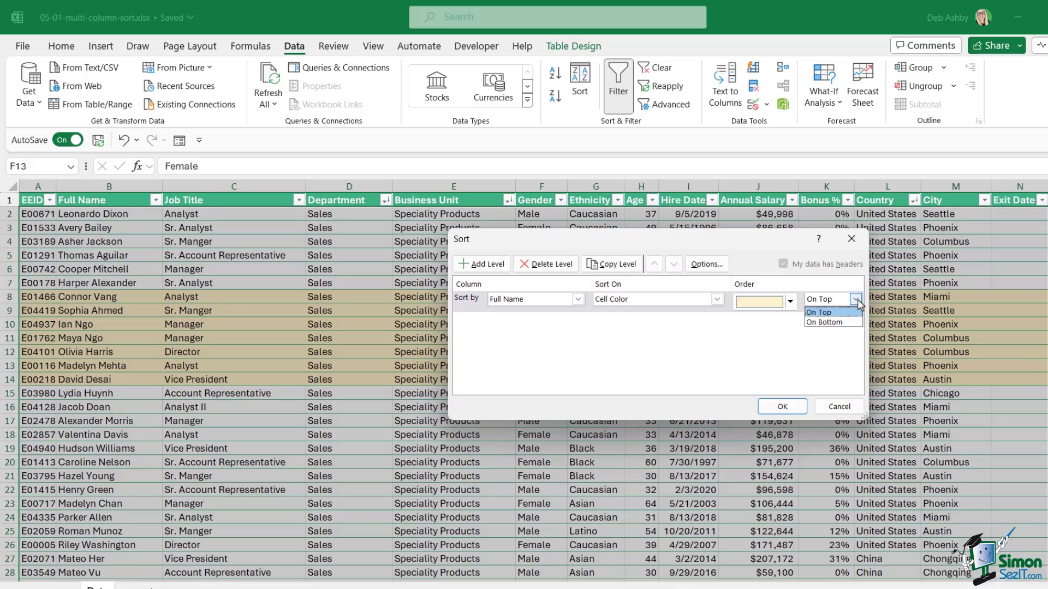
pyautogui.click(817, 313)
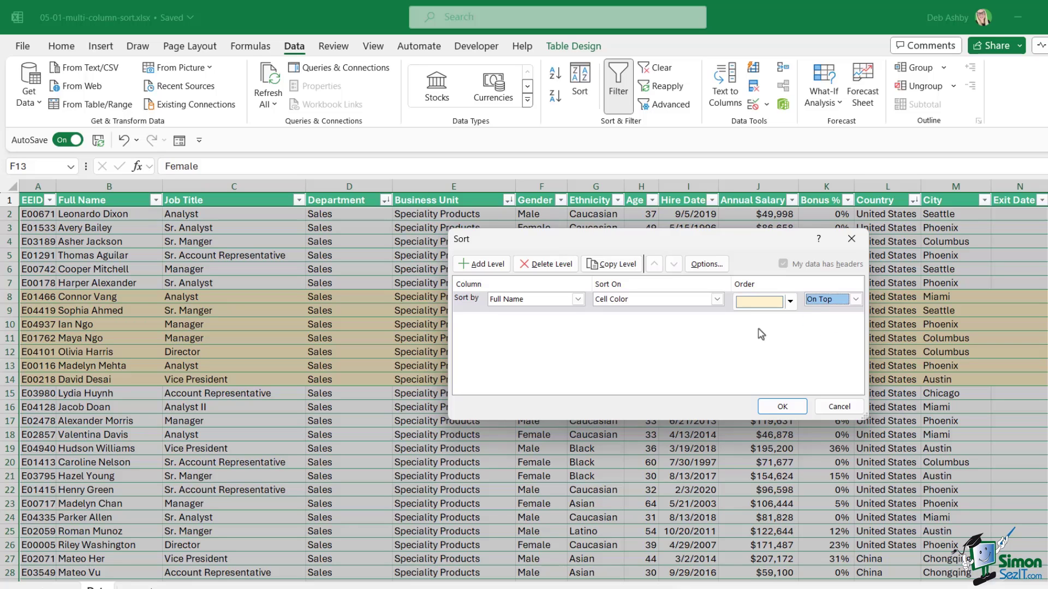
pyautogui.click(785, 407)
pyautogui.click(453, 362)
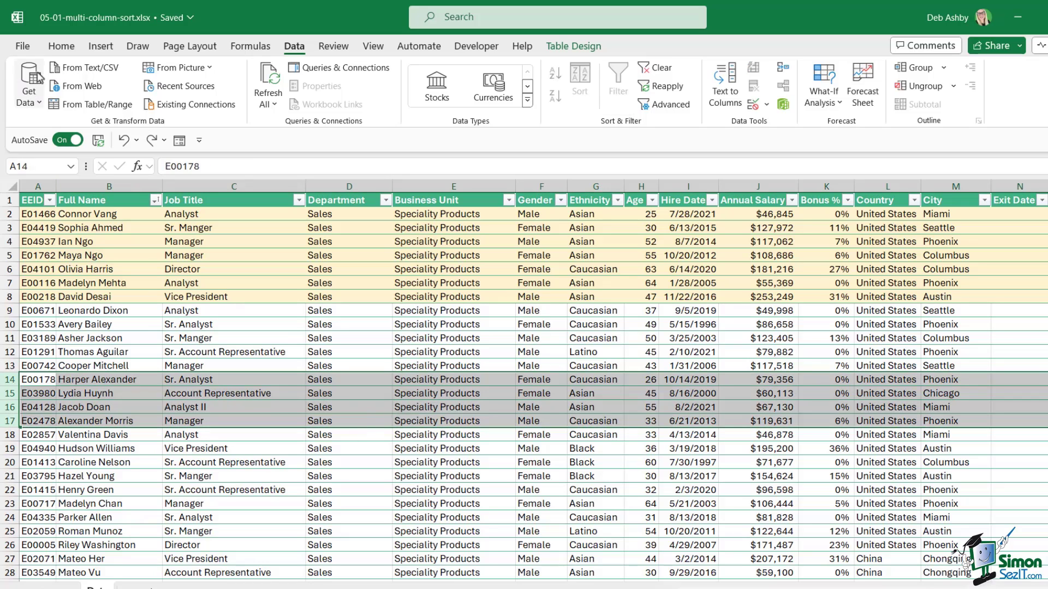
# - Apply Dark Red font colour to employee rows 14–17
pyautogui.click(67, 46)
pyautogui.click(235, 96)
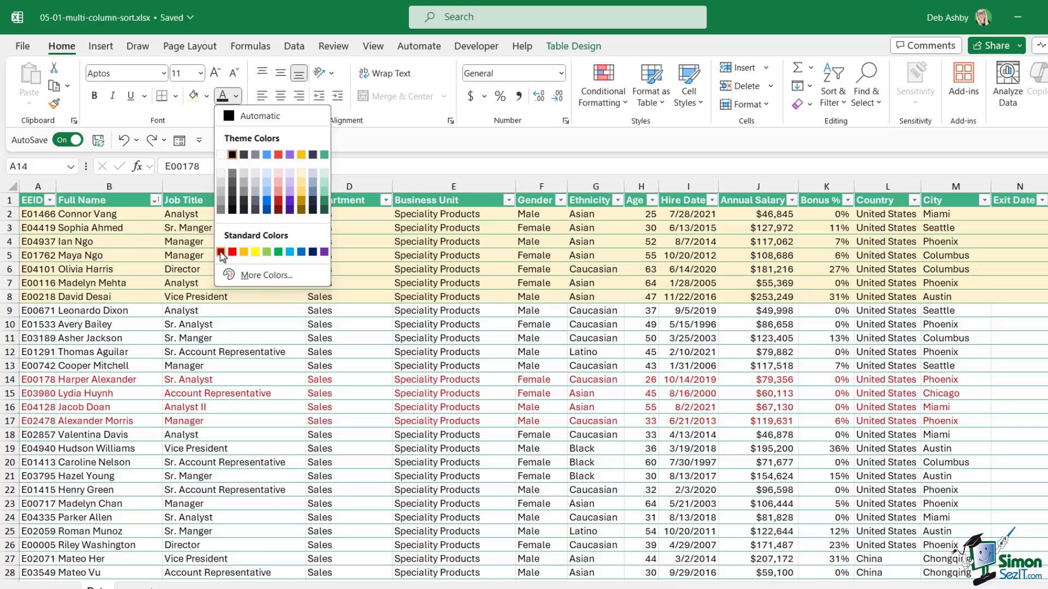
pyautogui.click(221, 252)
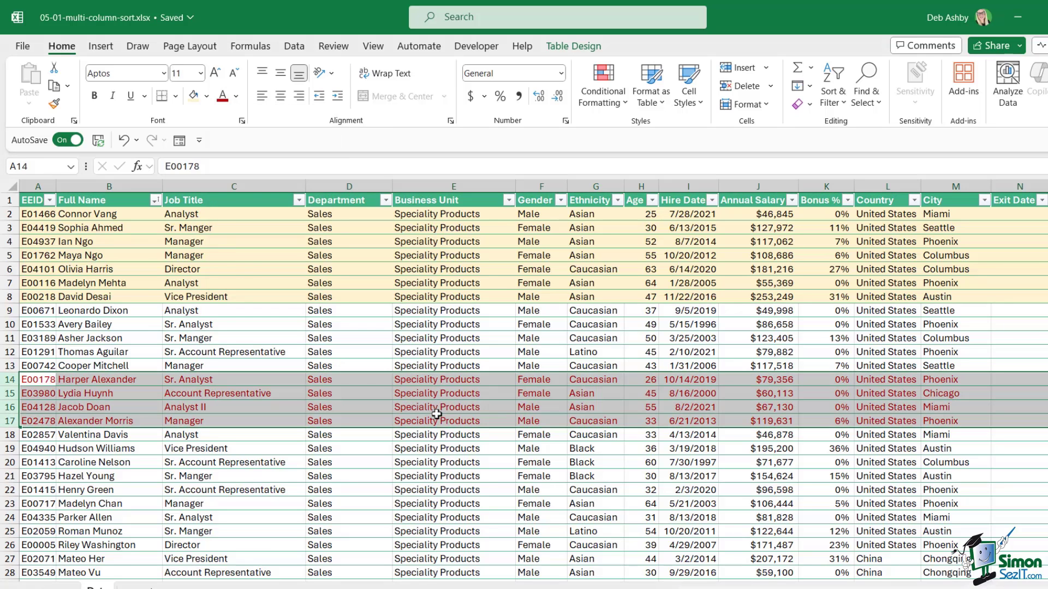
pyautogui.click(412, 315)
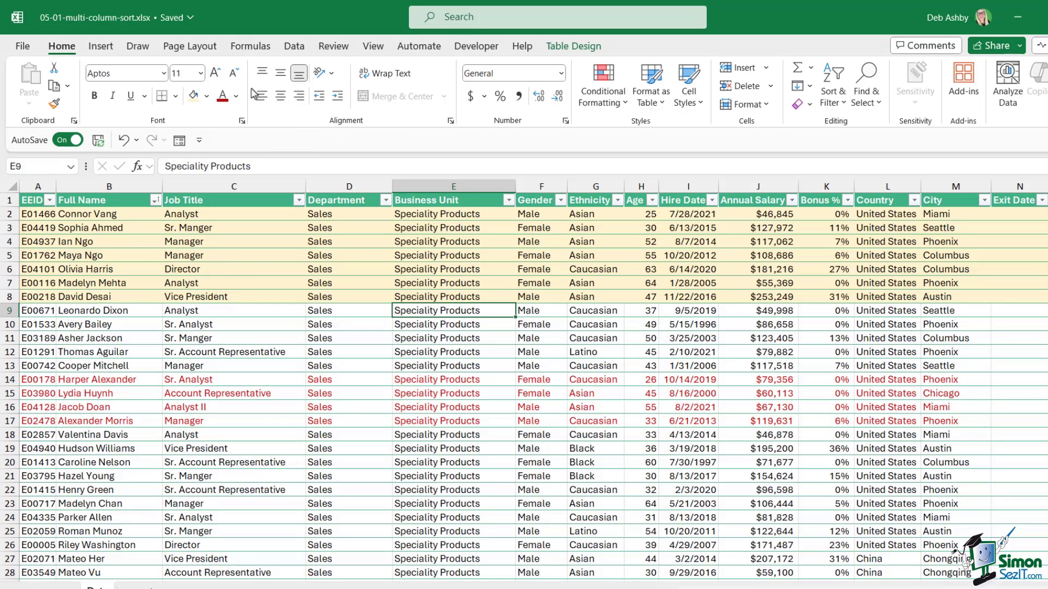
# - Reopen the Sort dialog and delete the existing cell colour level
pyautogui.click(294, 46)
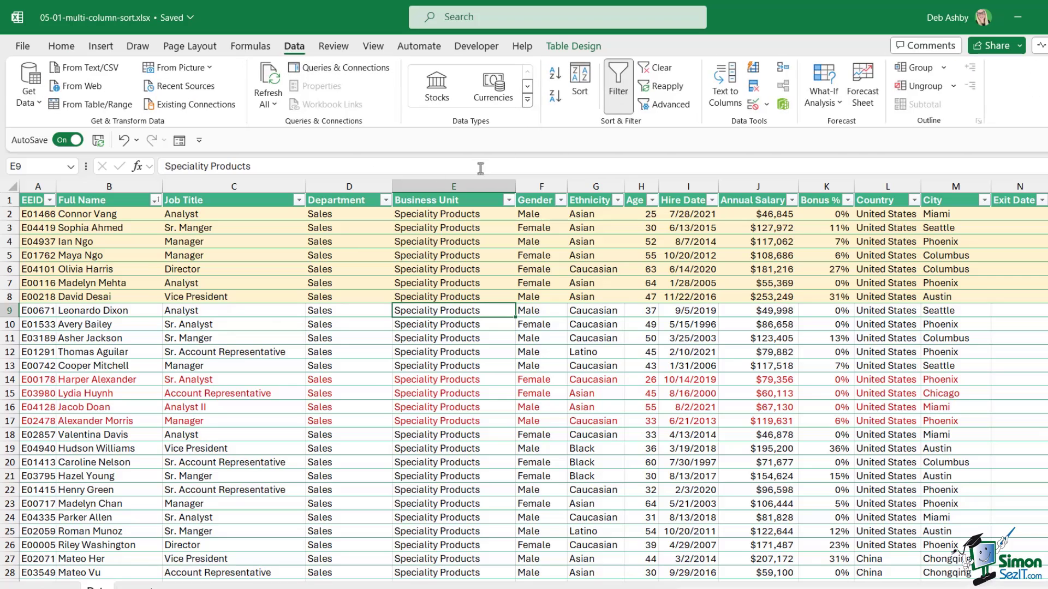
pyautogui.click(582, 83)
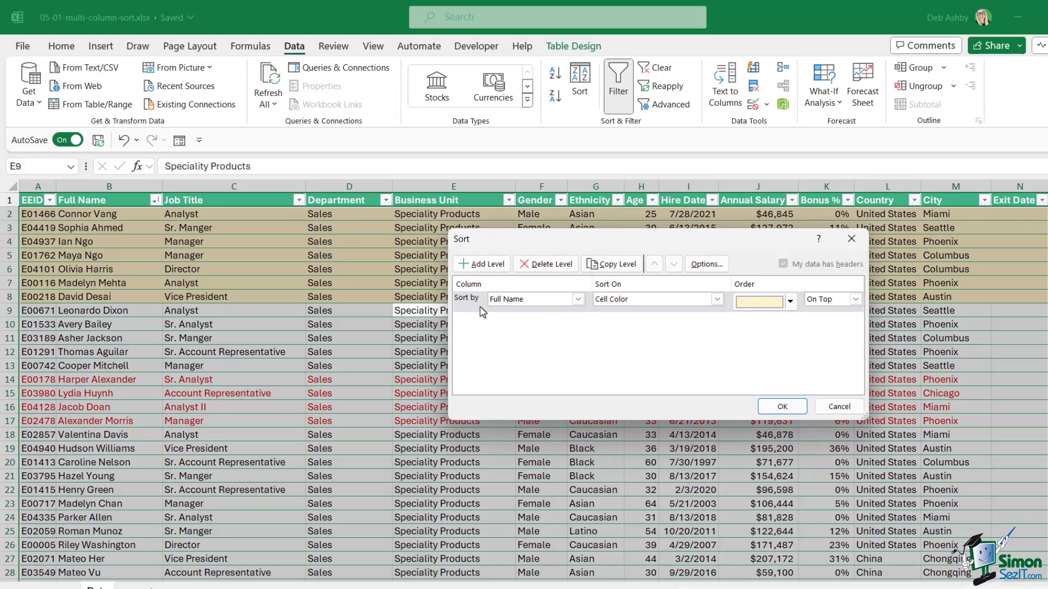
pyautogui.click(469, 302)
pyautogui.click(544, 264)
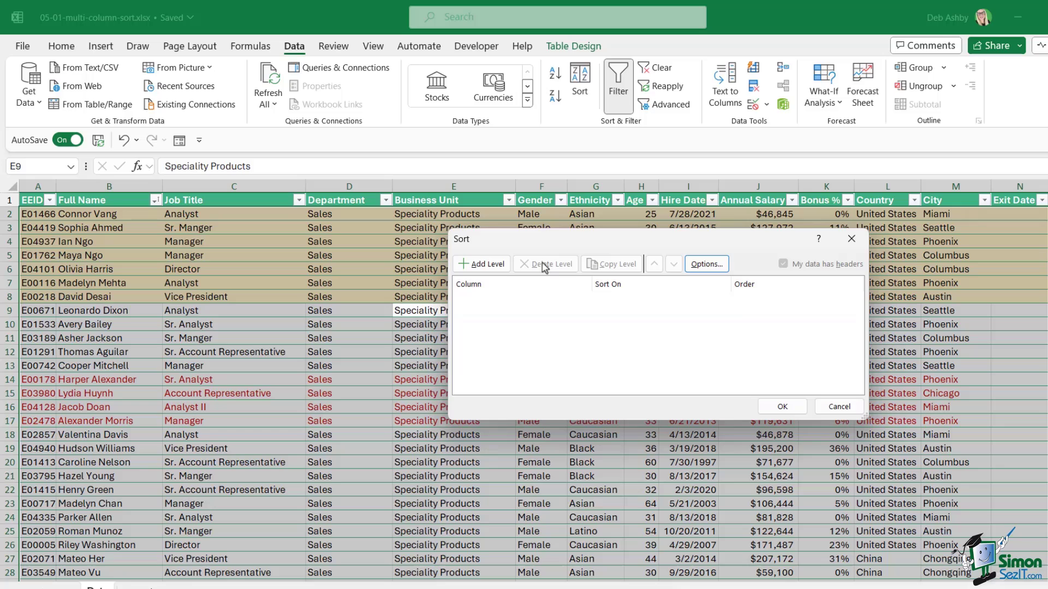
# - Add a level sorting Job Title by Font Color, red, On Bottom
pyautogui.click(483, 264)
pyautogui.click(578, 300)
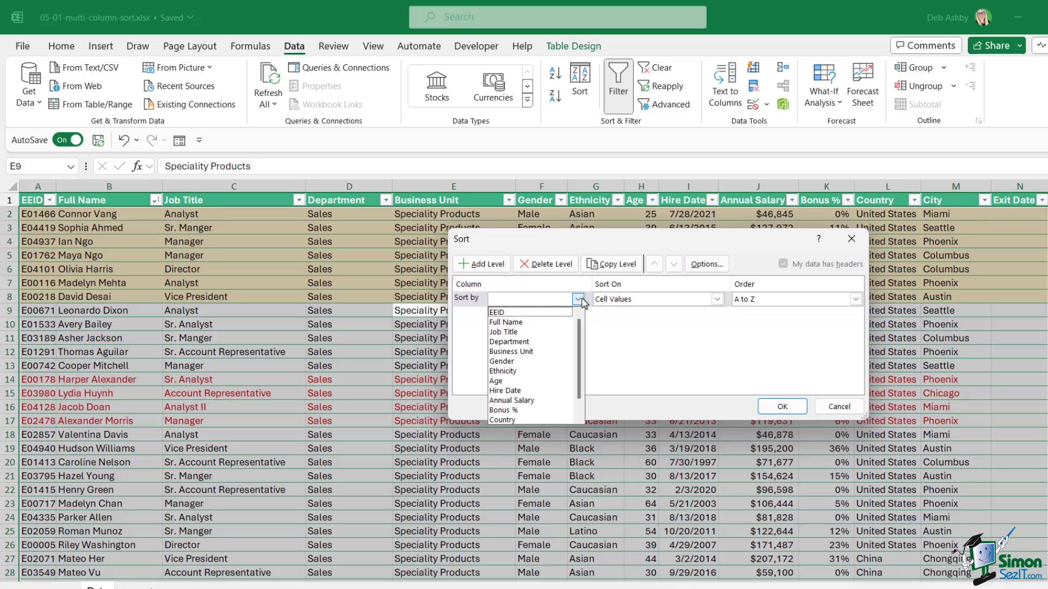
pyautogui.click(532, 333)
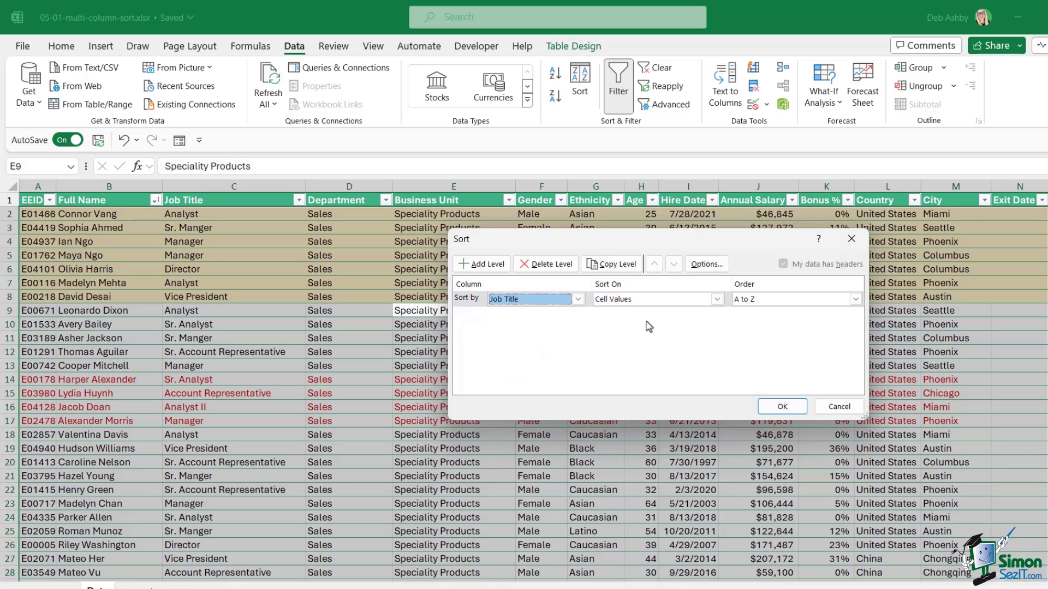
pyautogui.click(717, 300)
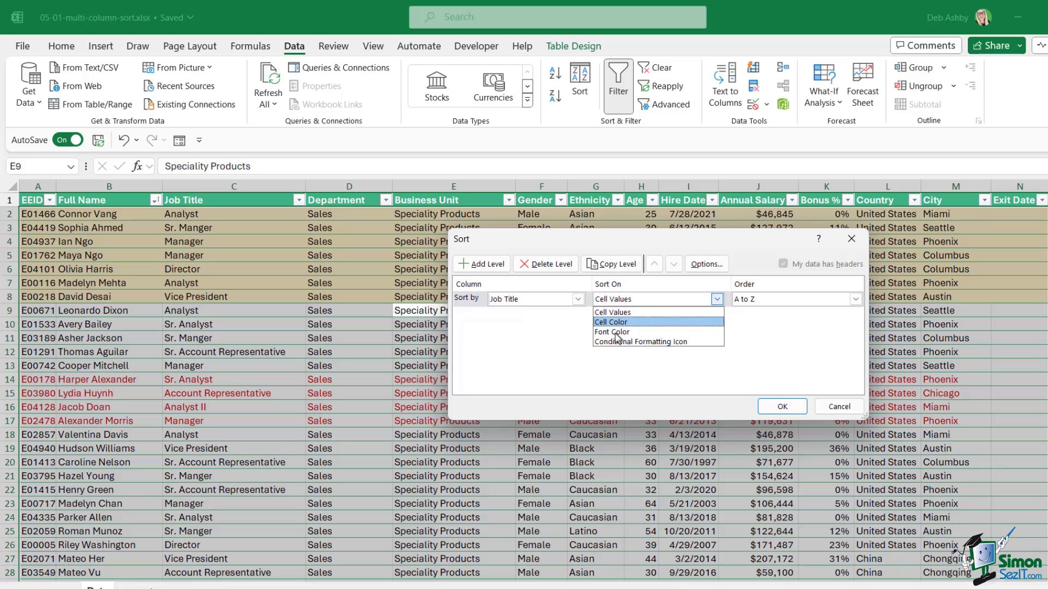
pyautogui.click(637, 333)
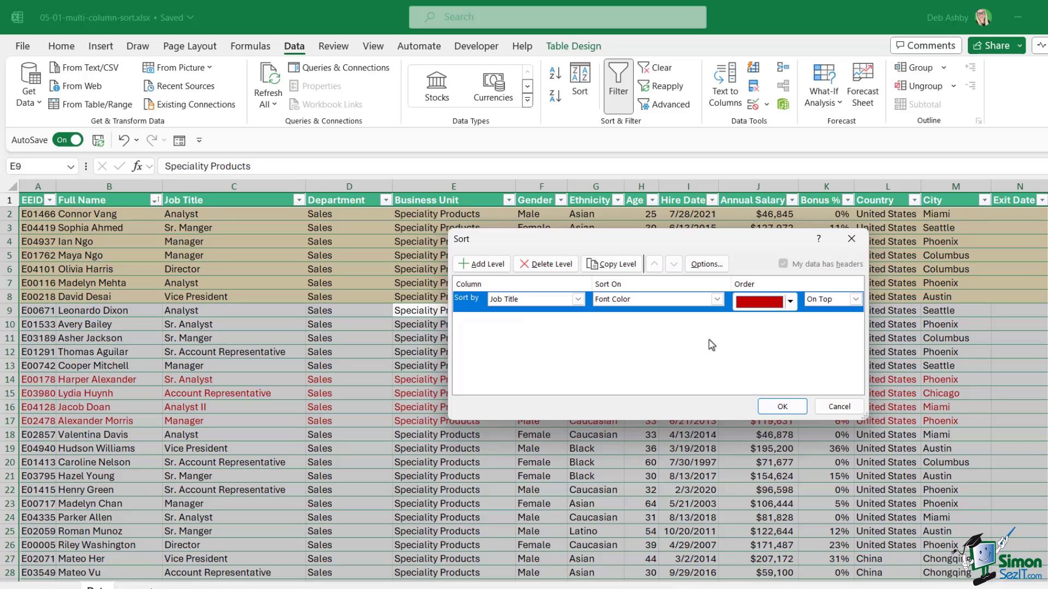
pyautogui.click(790, 302)
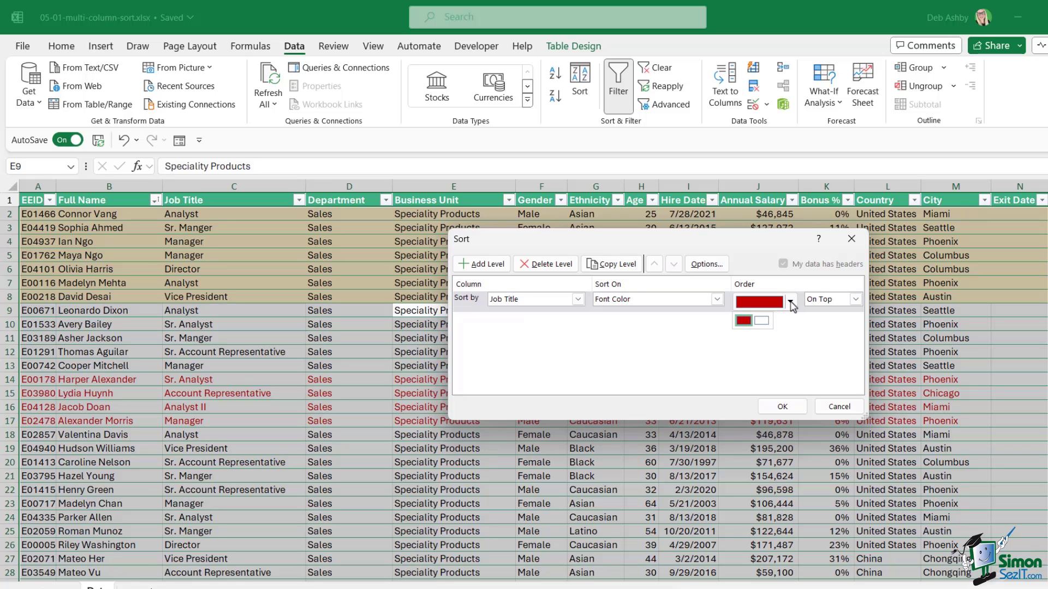
pyautogui.click(744, 322)
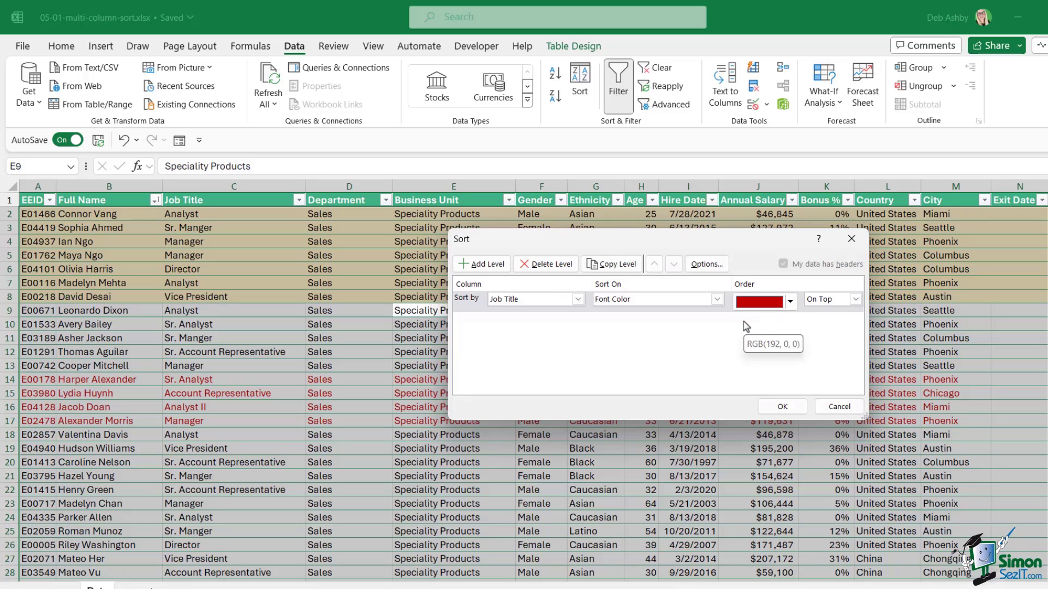
pyautogui.click(855, 300)
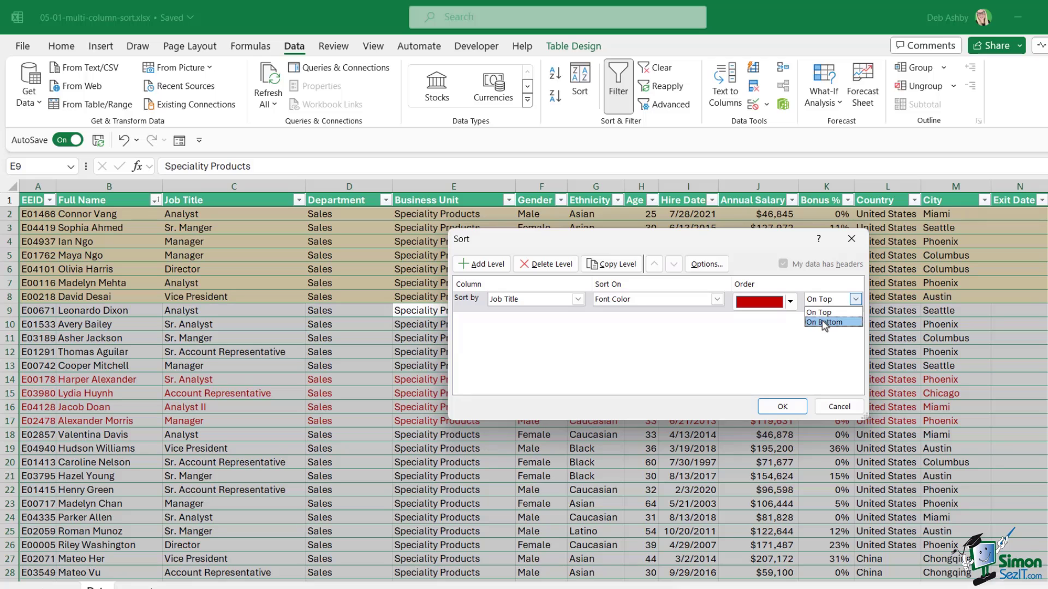
pyautogui.click(825, 323)
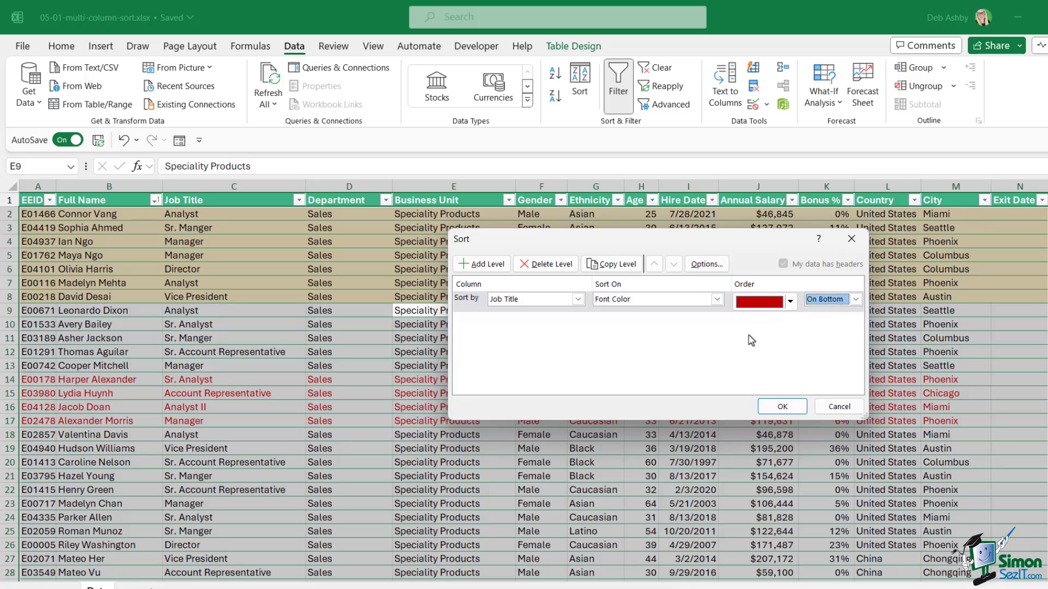
pyautogui.click(780, 408)
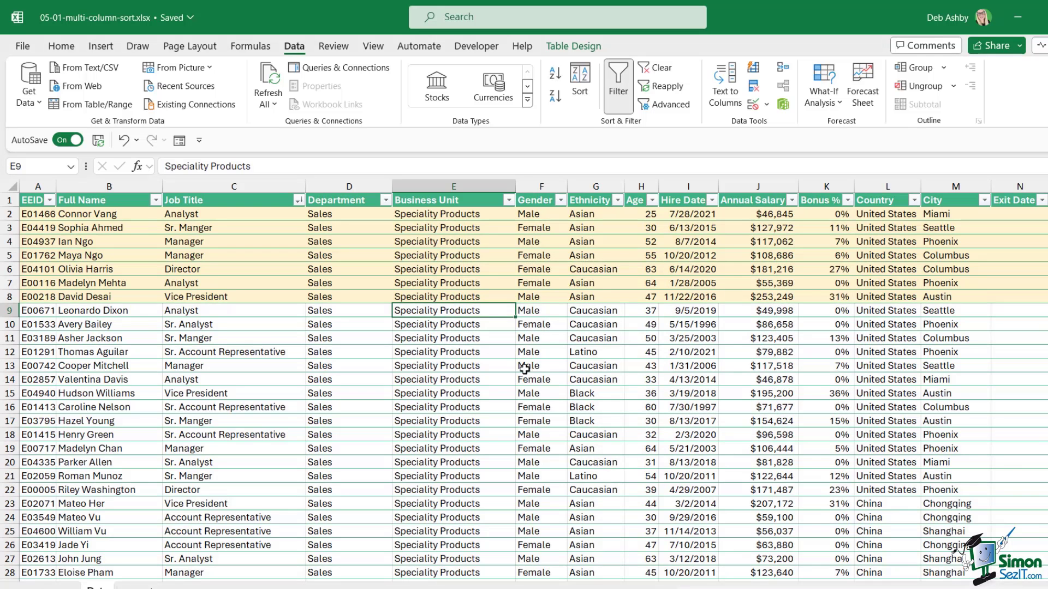
pyautogui.click(462, 364)
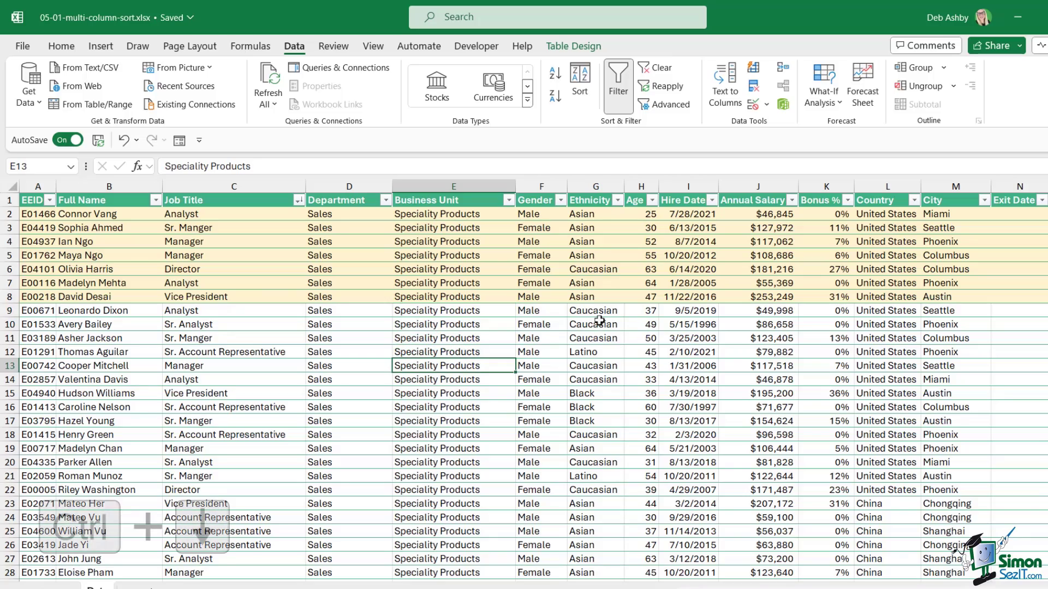
pyautogui.hotkey('ctrl', 'Down')
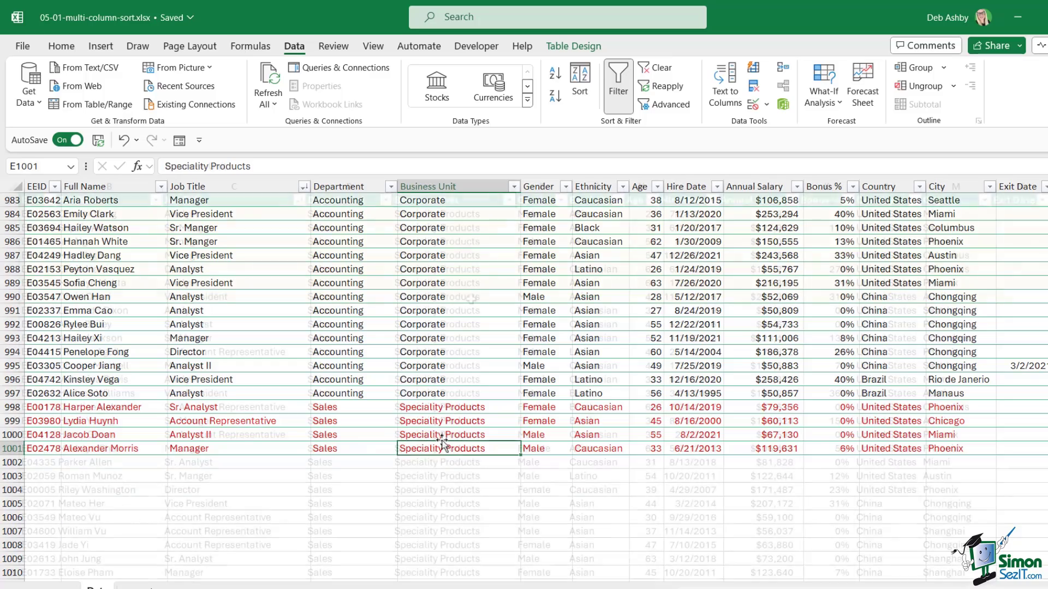
pyautogui.hotkey('ctrl', 'Up')
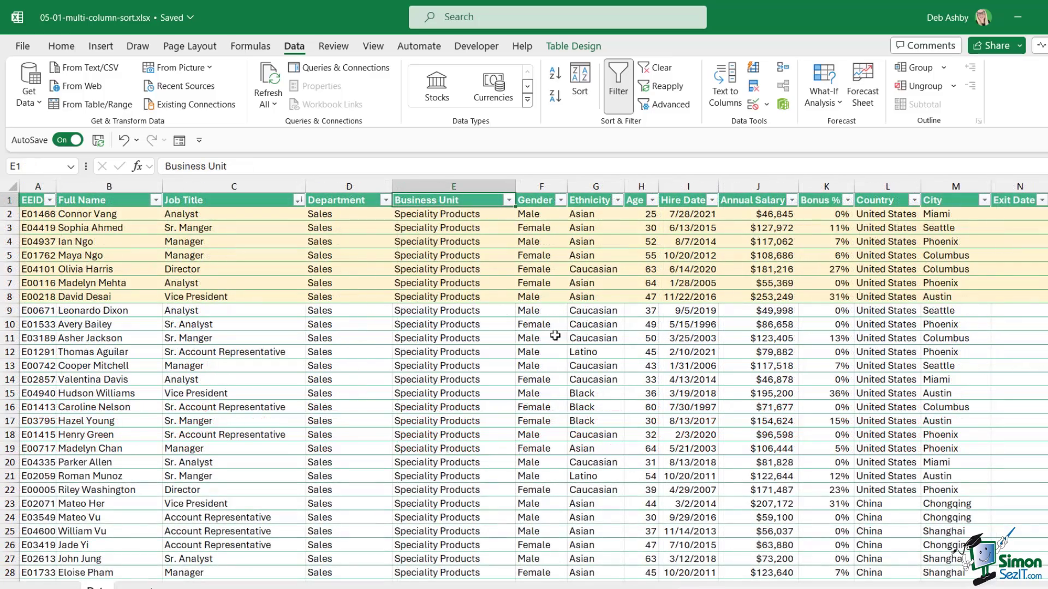
pyautogui.click(562, 336)
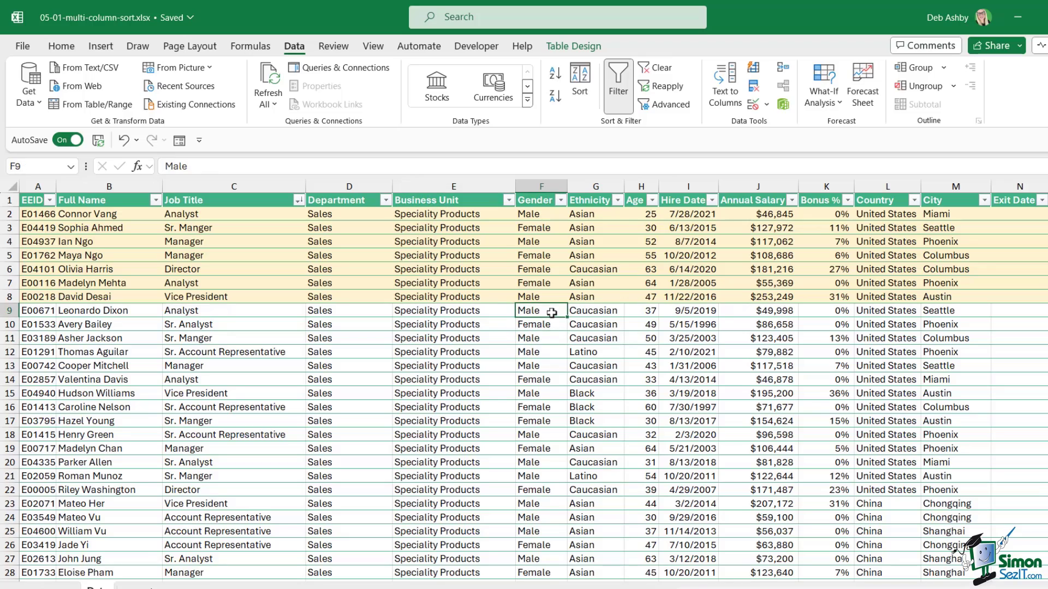